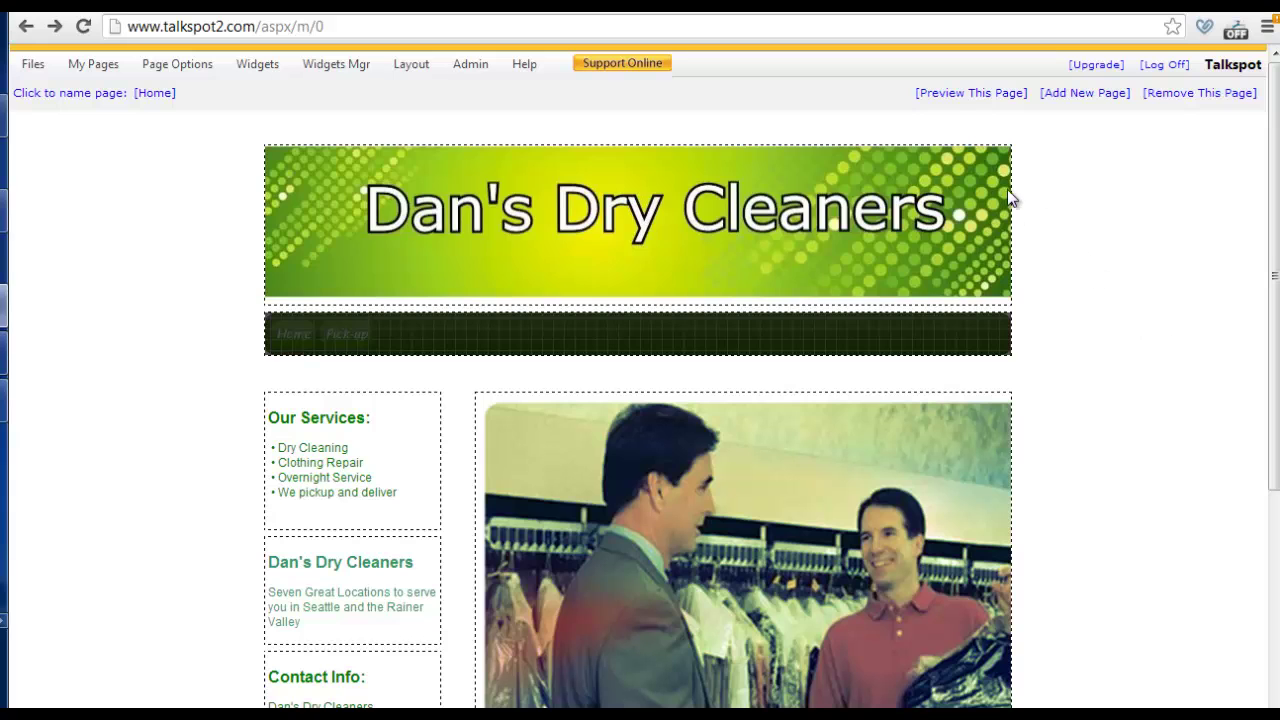
{"action": "scroll", "coordinate": [1085, 460], "scroll_direction": "down", "scroll_amount": 5}
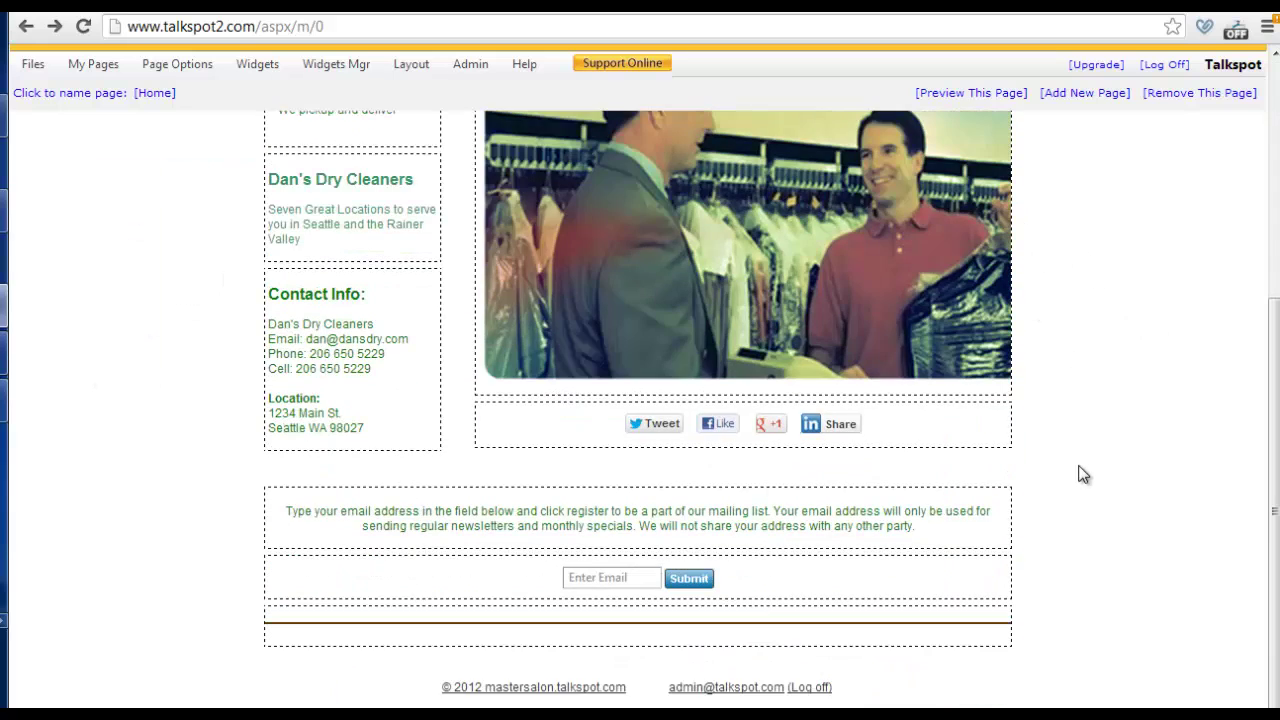
{"action": "scroll", "coordinate": [1151, 274], "scroll_direction": "up", "scroll_amount": 5}
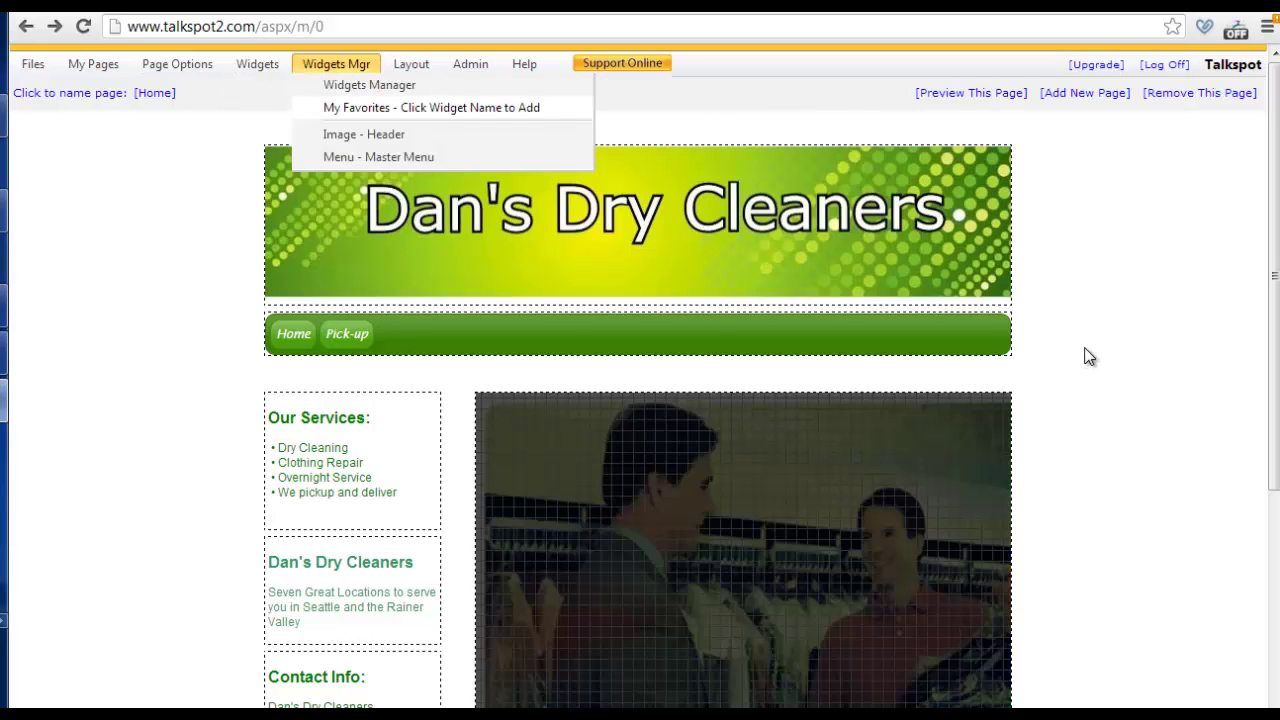
{"action": "left_click", "coordinate": [694, 263]}
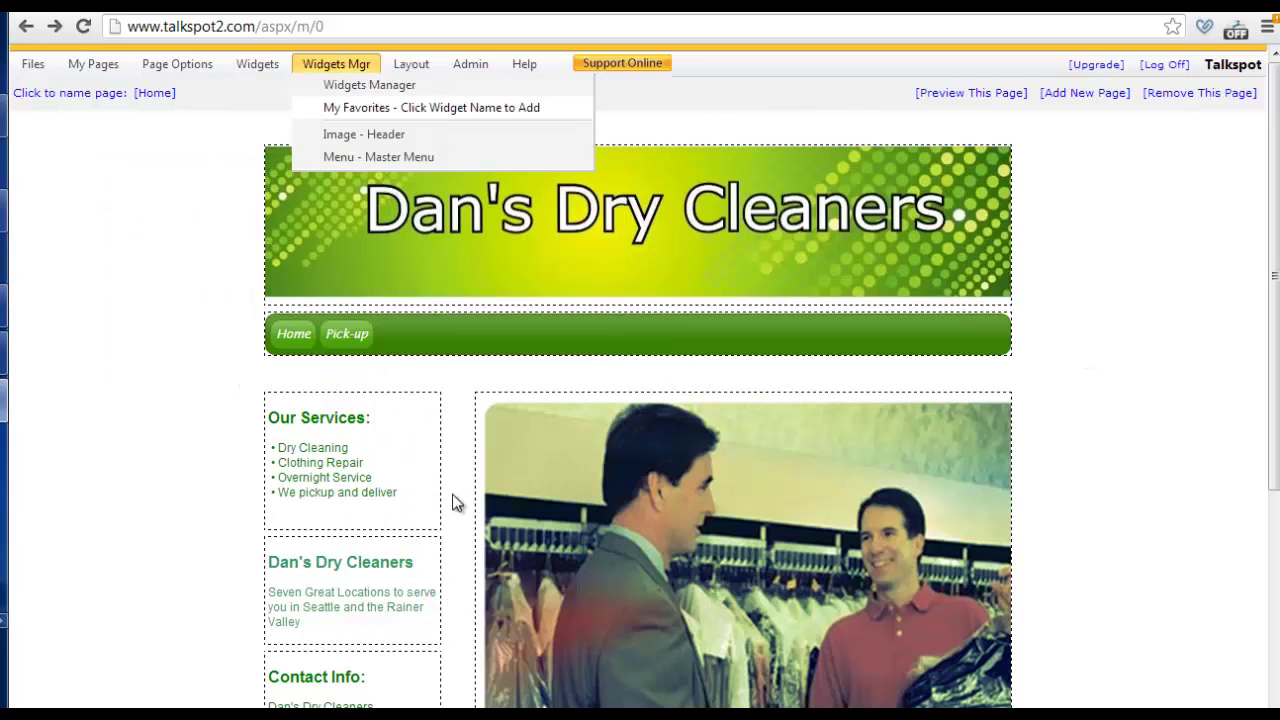
{"action": "mouse_move", "coordinate": [378, 482]}
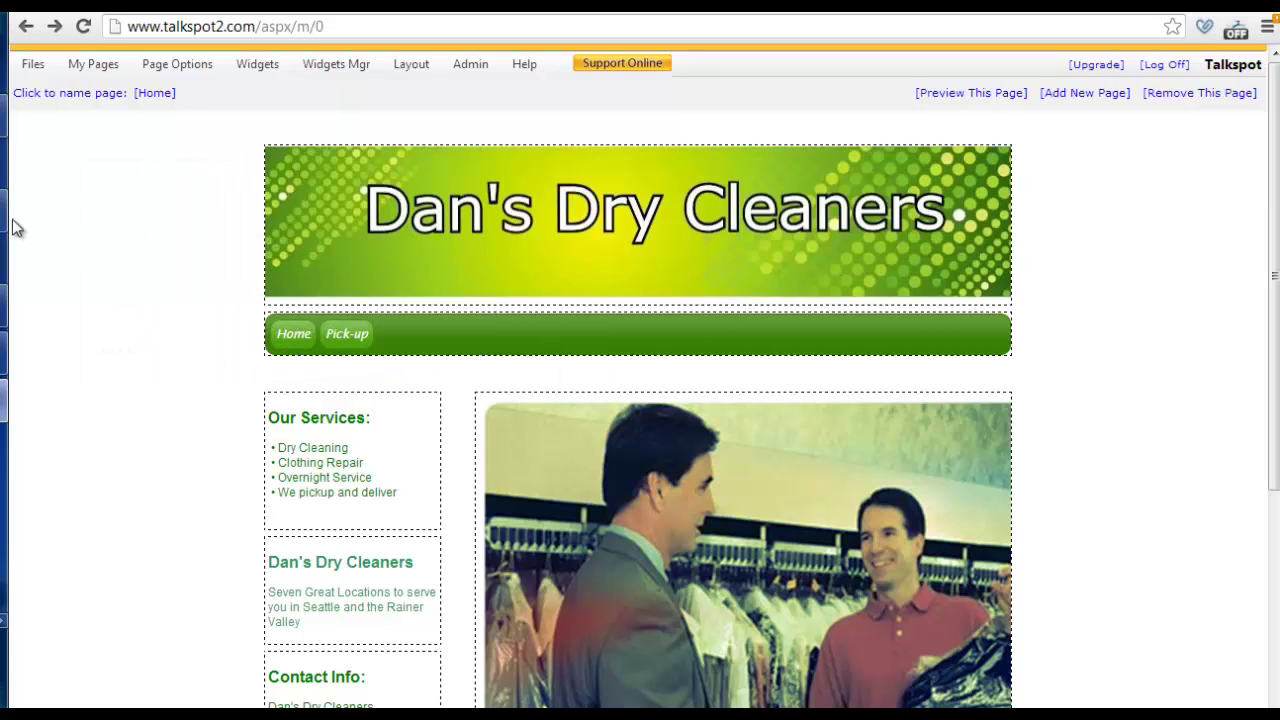
Step: Try to upload IMAG0855.jpg, ebay-logo.jpg, IMAG0856.jpg and IMAG0861.jpg from the ebay_files folder in My Pictures
{"action": "left_click", "coordinate": [31, 66]}
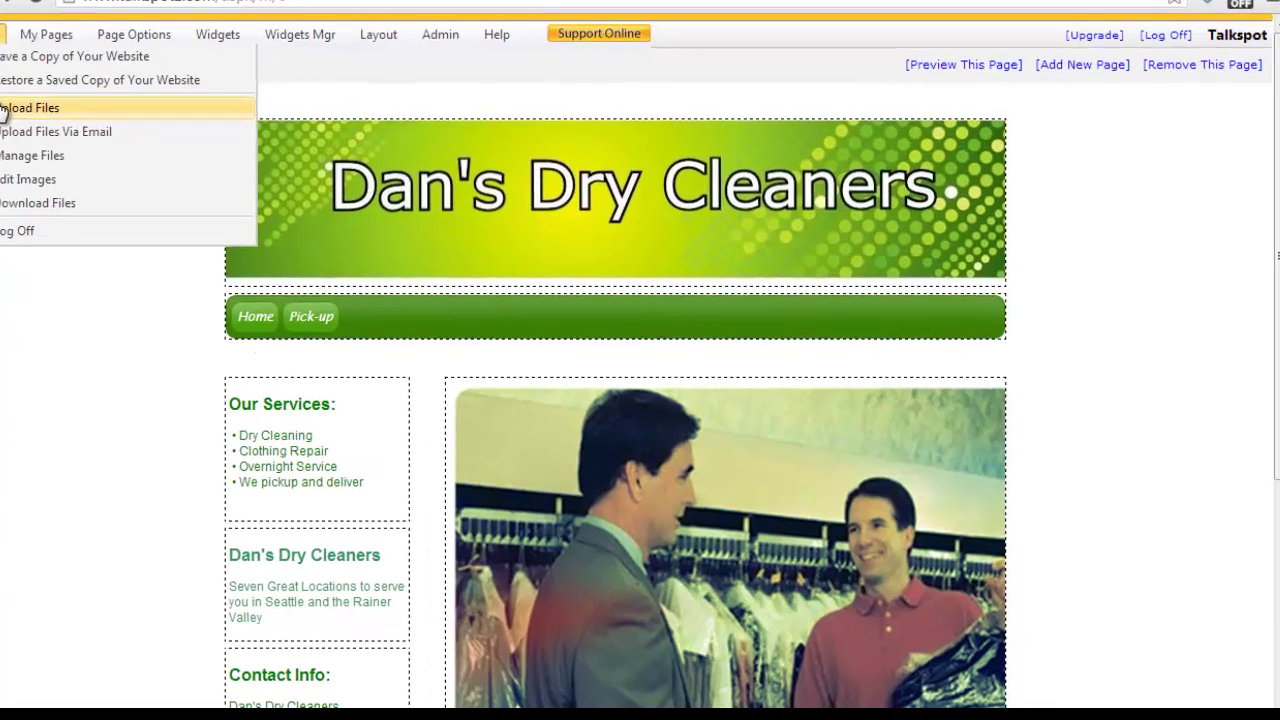
{"action": "left_click", "coordinate": [3, 108]}
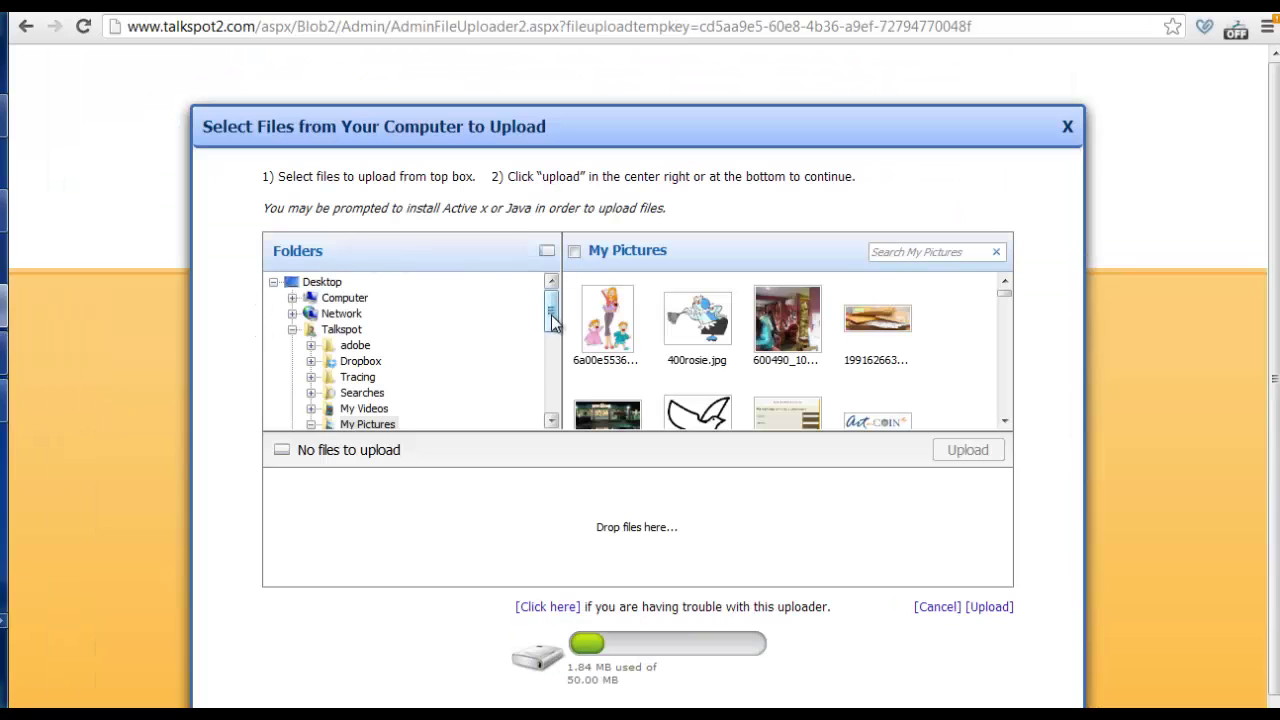
{"action": "mouse_move", "coordinate": [552, 318]}
{"action": "left_mouse_down"}
{"action": "mouse_move", "coordinate": [552, 395]}
{"action": "mouse_move", "coordinate": [551, 340]}
{"action": "left_mouse_up"}
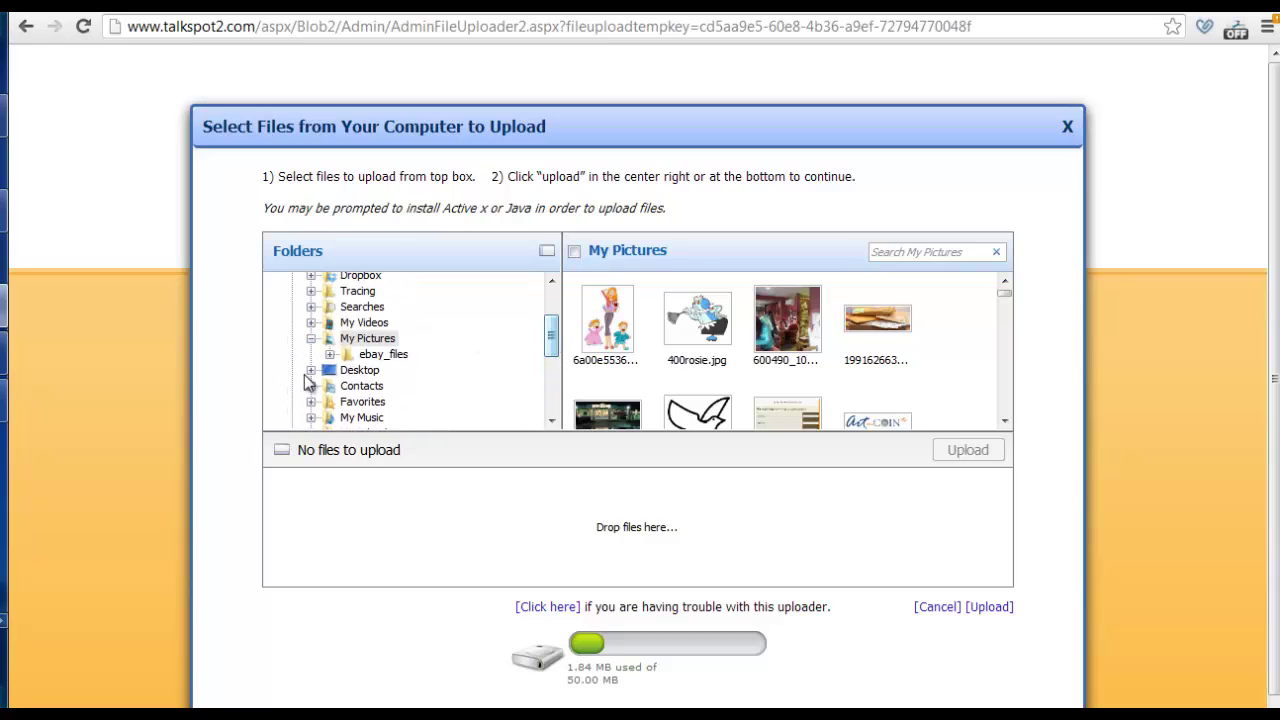
{"action": "left_click", "coordinate": [380, 355]}
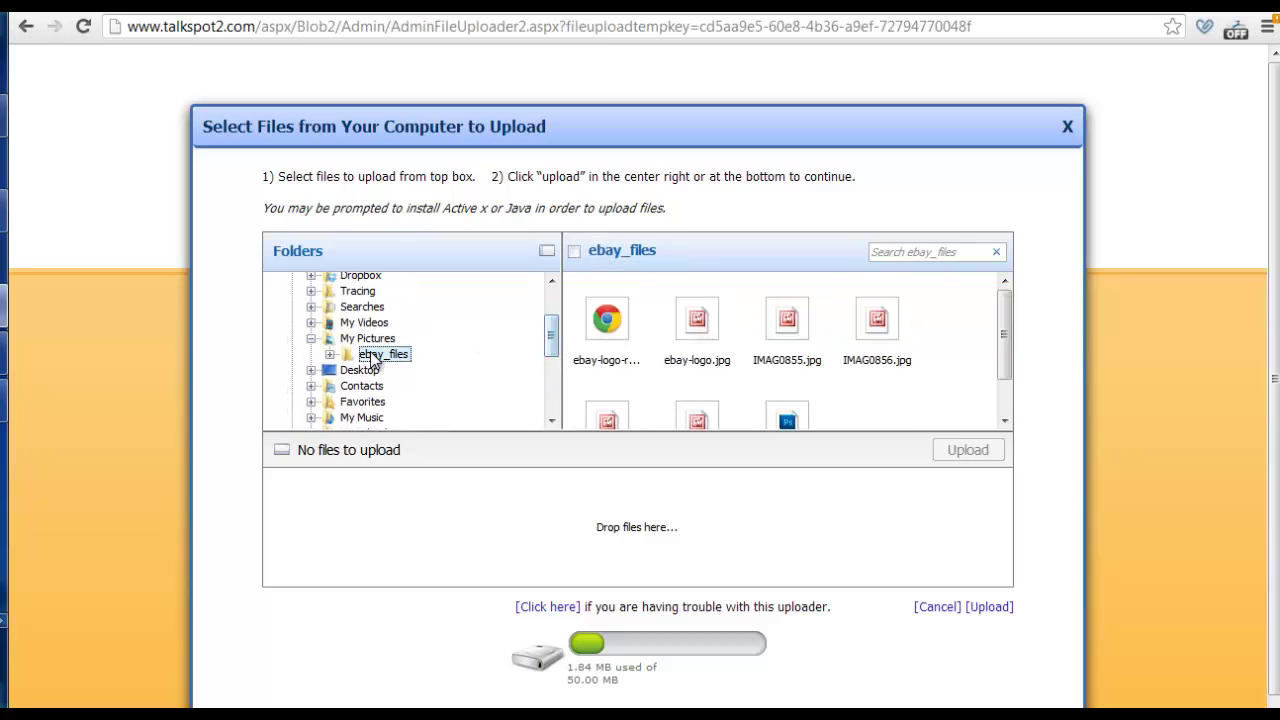
{"action": "left_click", "coordinate": [780, 338]}
{"action": "left_click", "coordinate": [670, 300]}
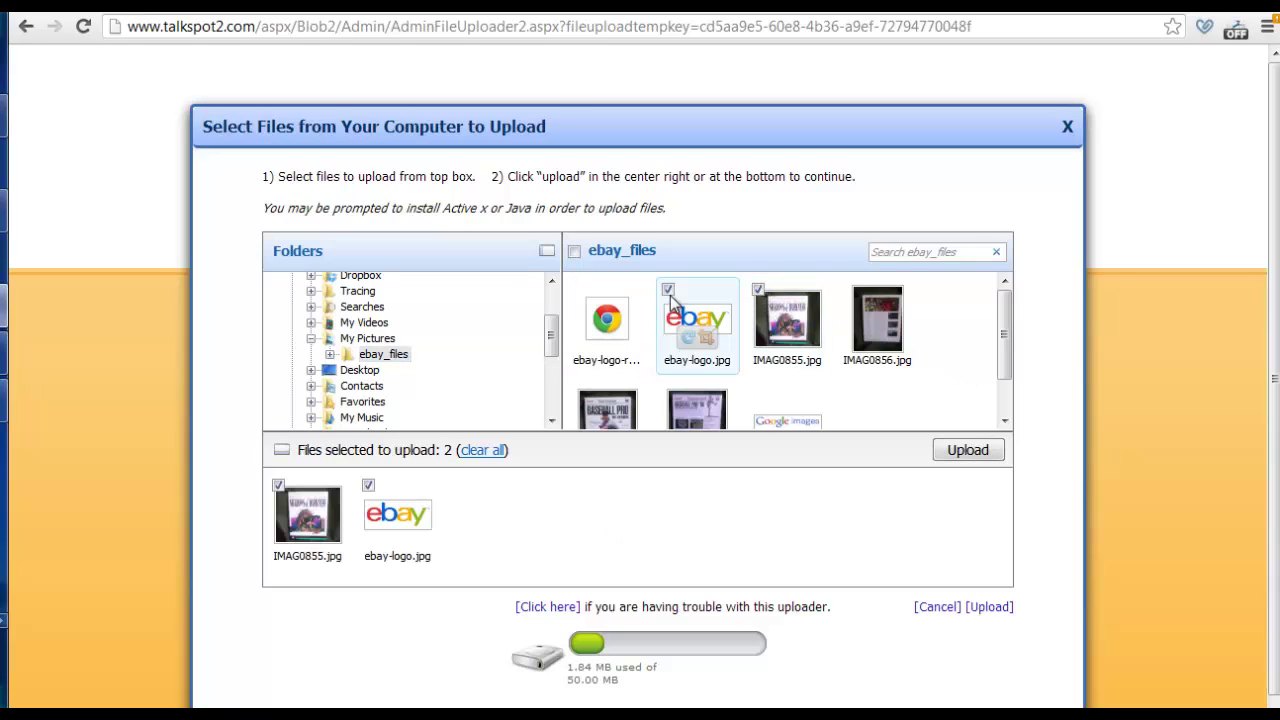
{"action": "left_click", "coordinate": [877, 320]}
{"action": "left_click", "coordinate": [697, 408]}
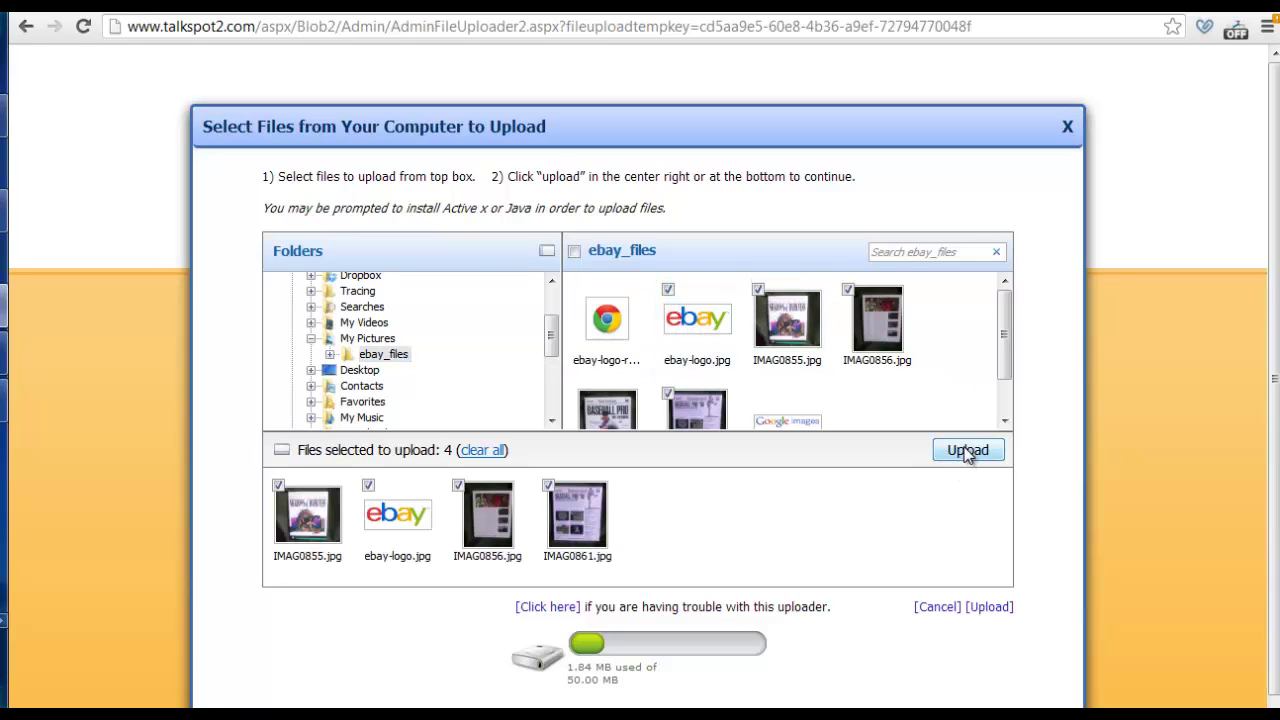
{"action": "left_click", "coordinate": [968, 451]}
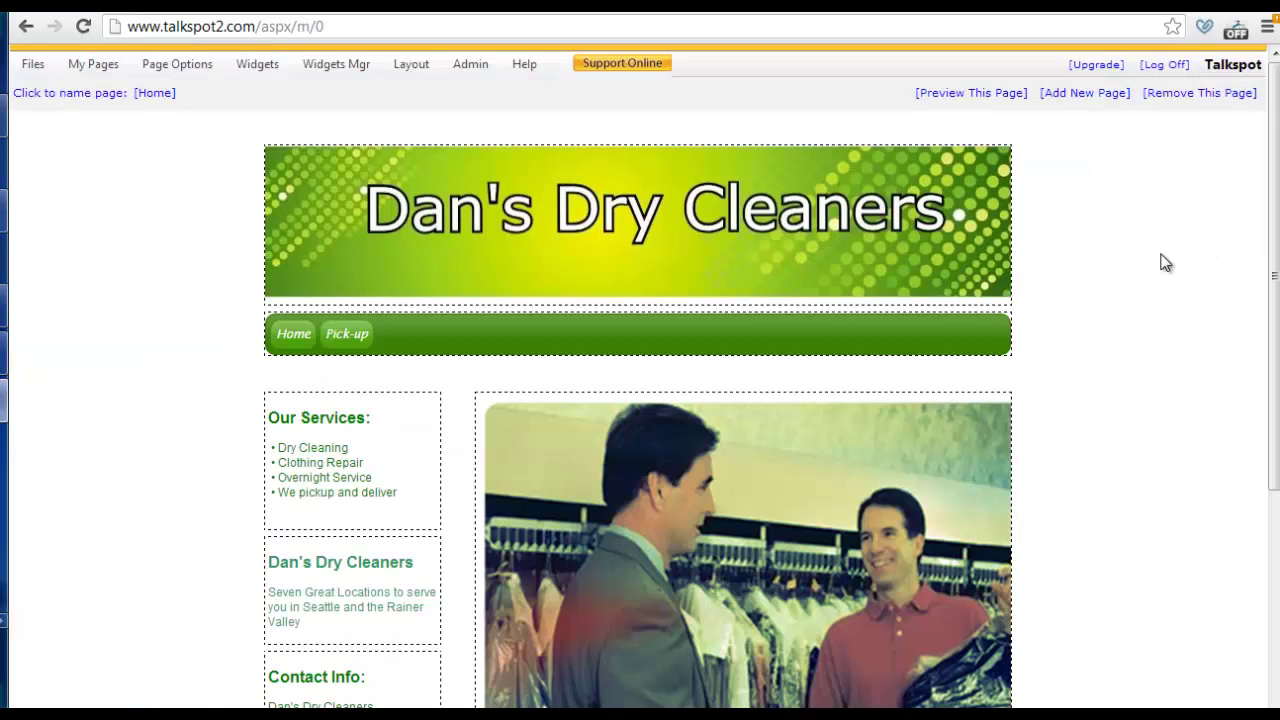
Step: Replace the header banner image with the previously uploaded HairLogo.png and review the updated page
{"action": "left_click", "coordinate": [500, 214]}
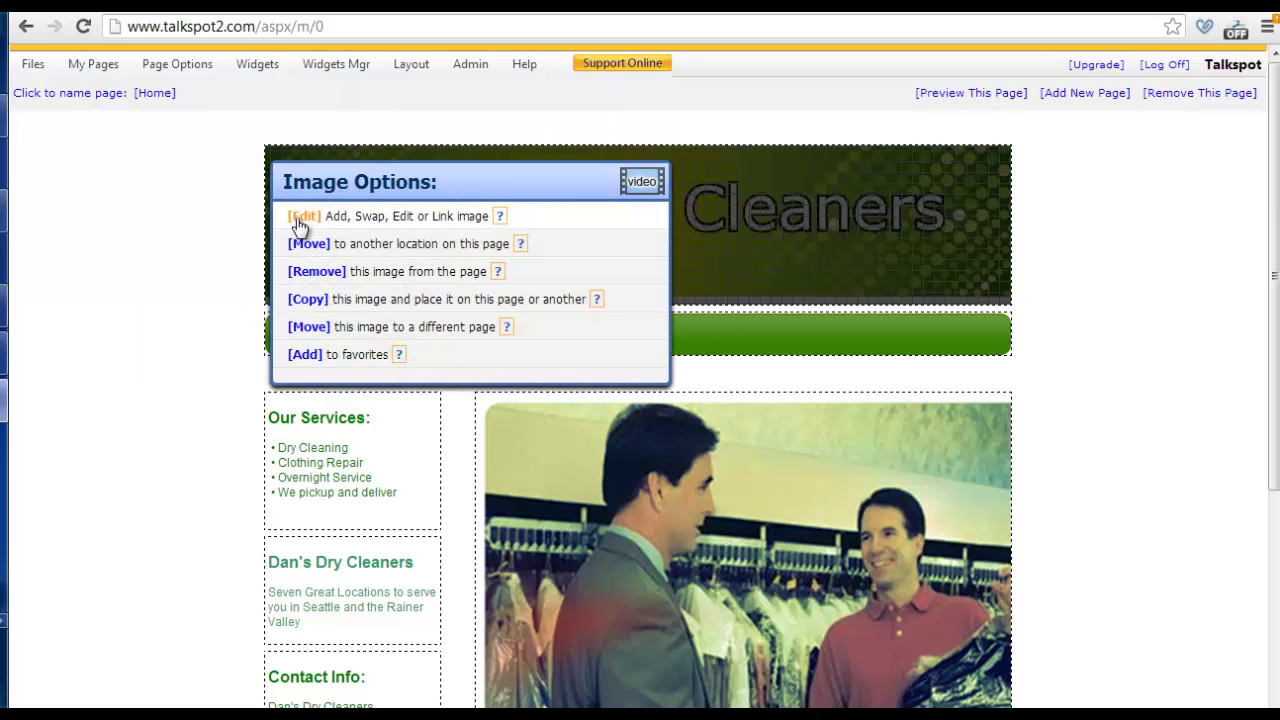
{"action": "left_click", "coordinate": [297, 220]}
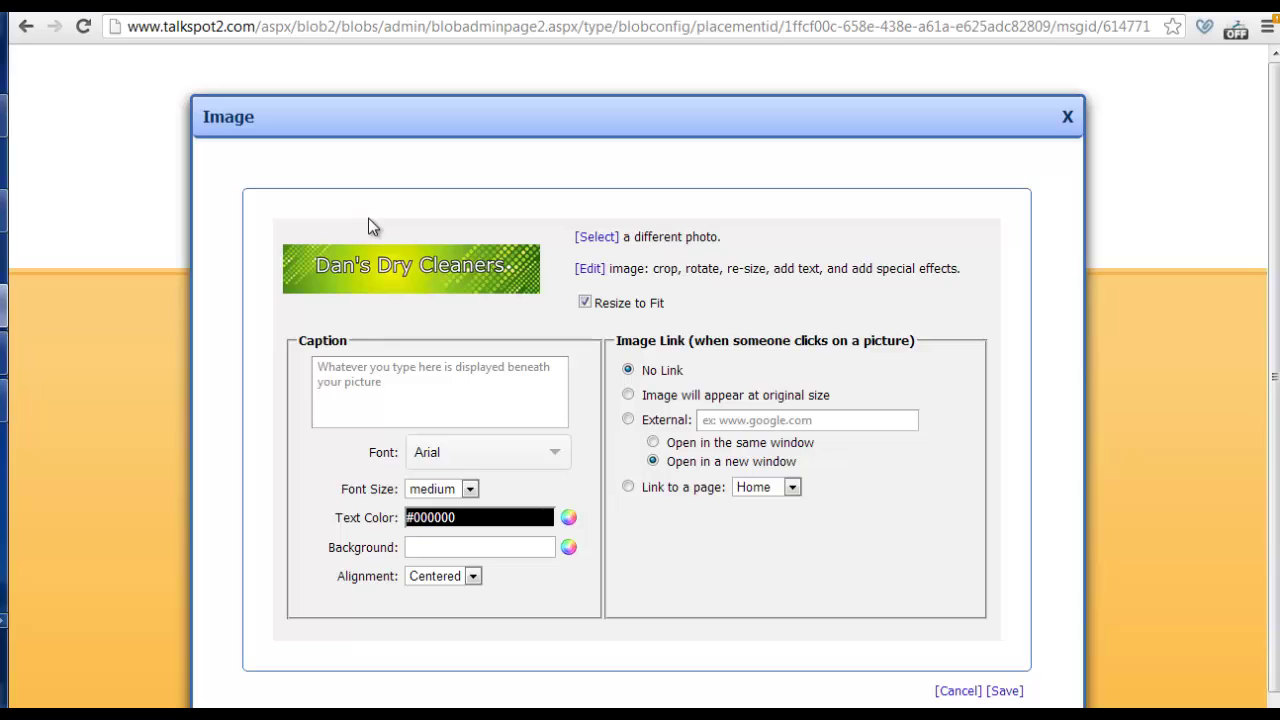
{"action": "left_click", "coordinate": [580, 238]}
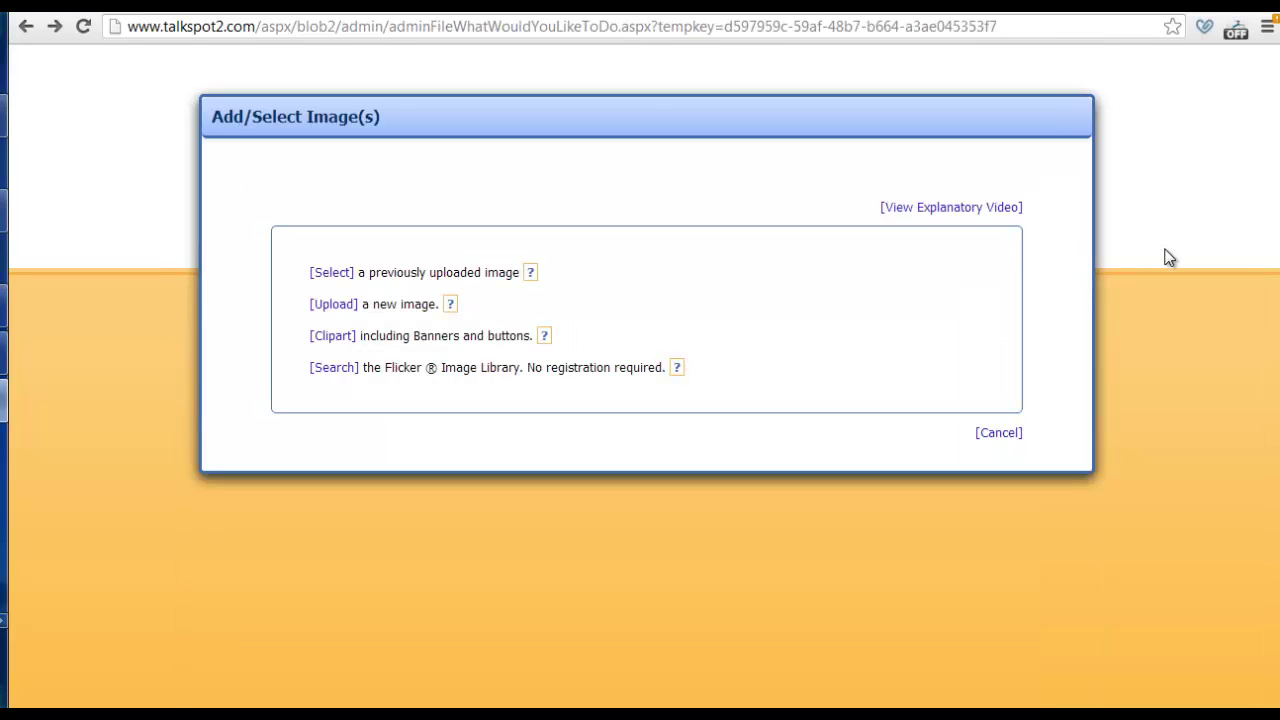
{"action": "left_click", "coordinate": [313, 276]}
{"action": "left_click", "coordinate": [585, 531]}
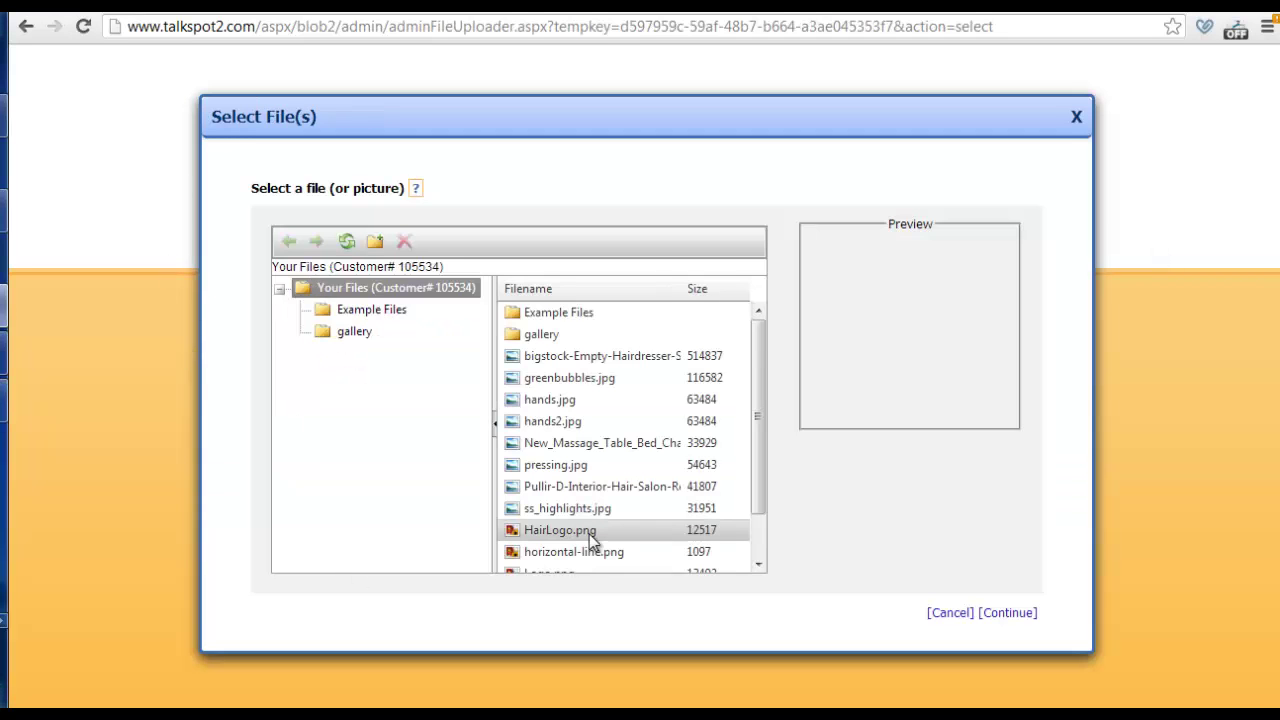
{"action": "left_click", "coordinate": [1005, 619]}
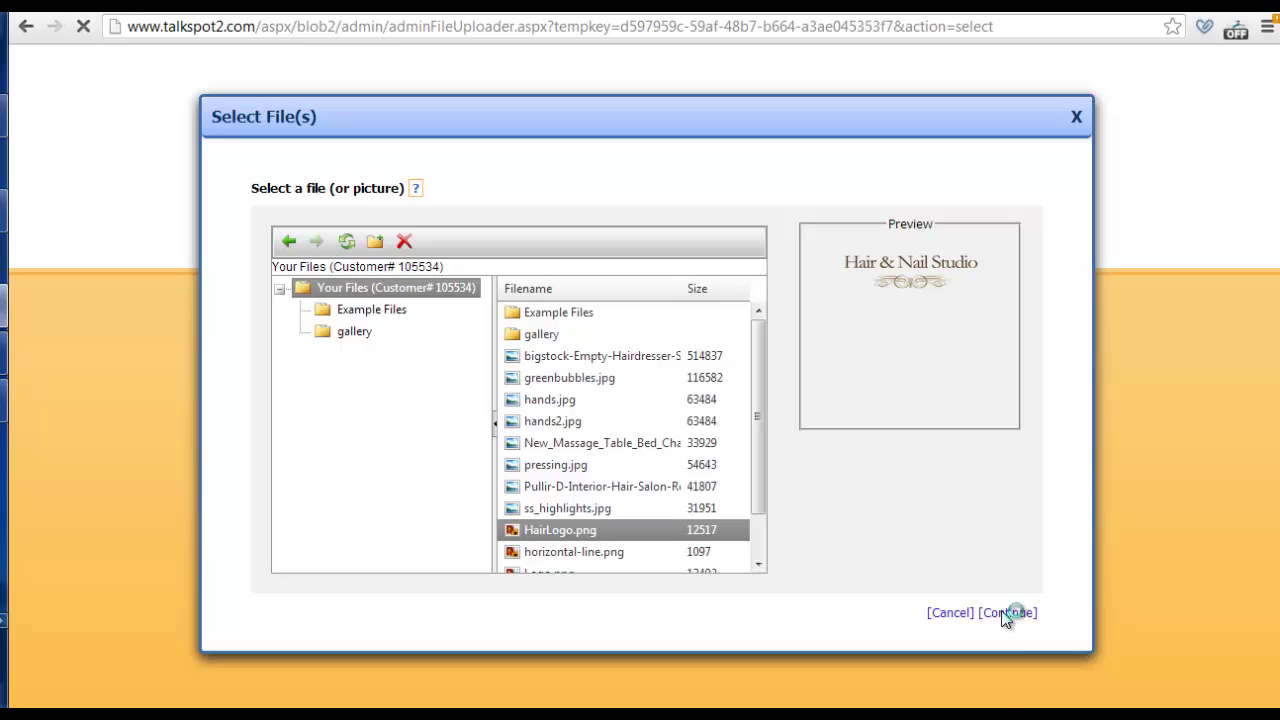
{"action": "scroll", "coordinate": [1134, 483], "scroll_direction": "down", "scroll_amount": 2}
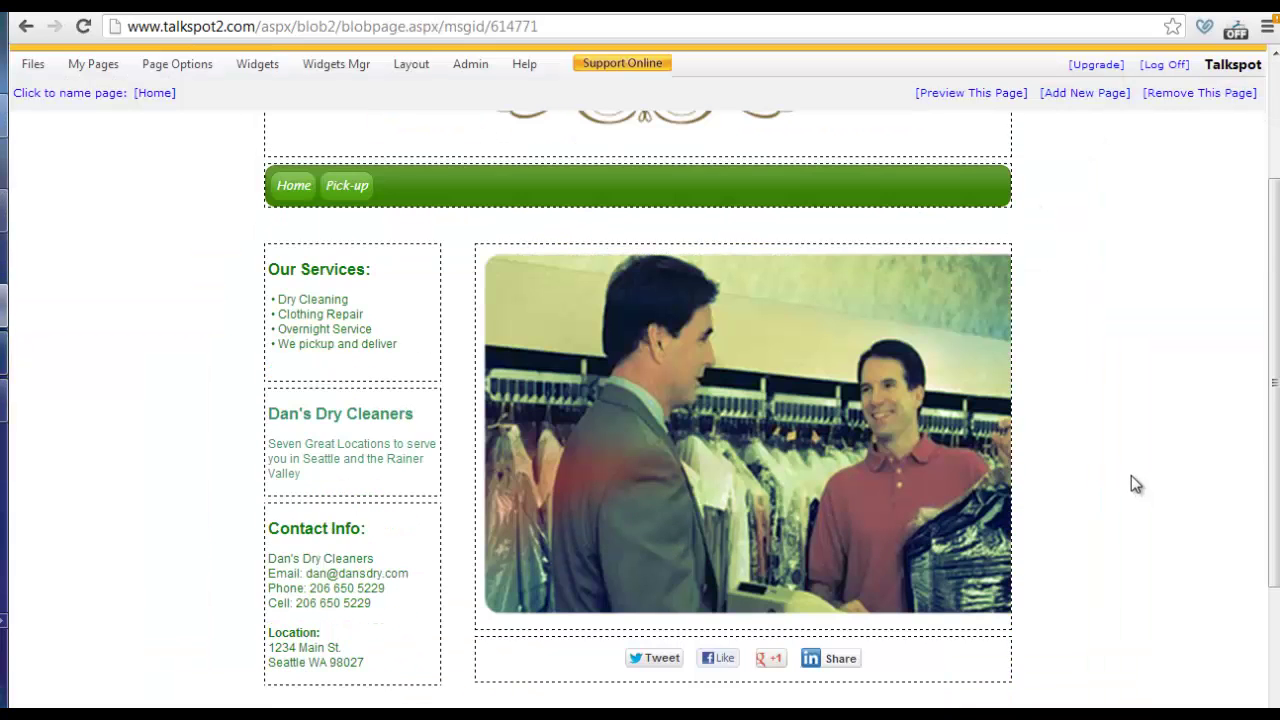
{"action": "scroll", "coordinate": [1131, 475], "scroll_direction": "up", "scroll_amount": 2}
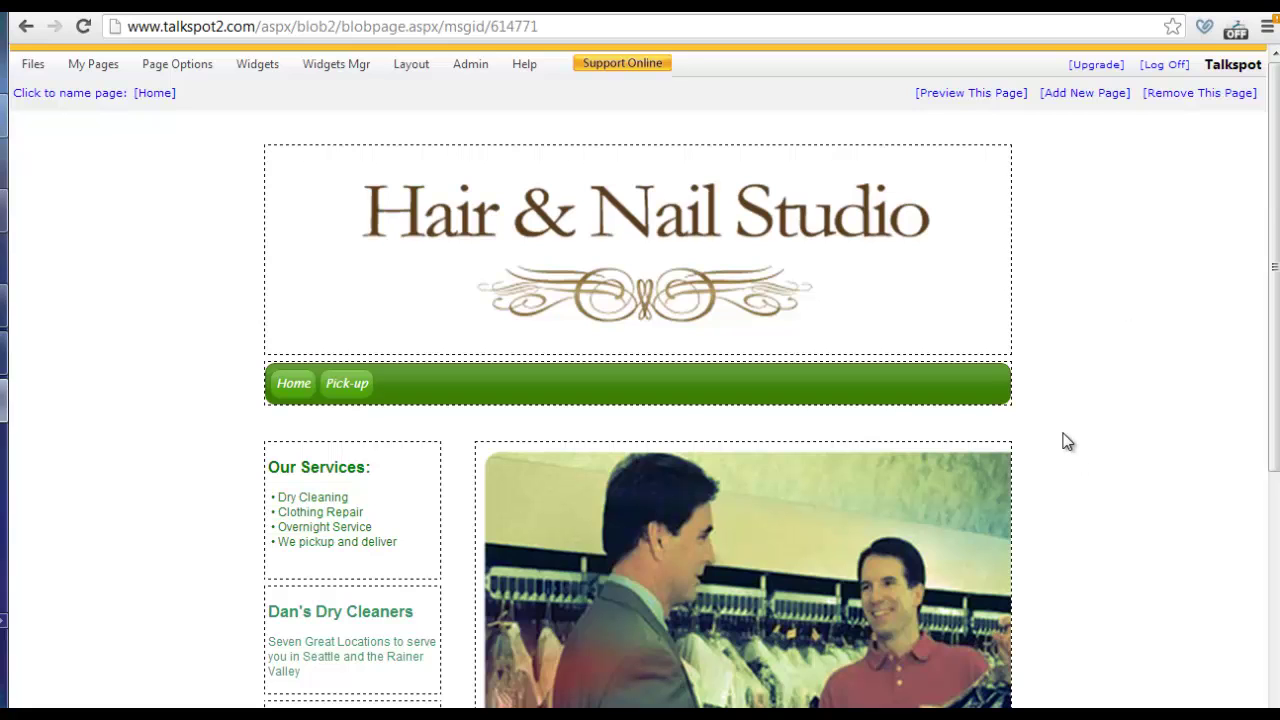
{"action": "scroll", "coordinate": [1072, 432], "scroll_direction": "down", "scroll_amount": 2}
{"action": "scroll", "coordinate": [1071, 429], "scroll_direction": "up", "scroll_amount": 2}
Step: Change the site's color scheme to plain Beige and look over the page
{"action": "left_click", "coordinate": [180, 63]}
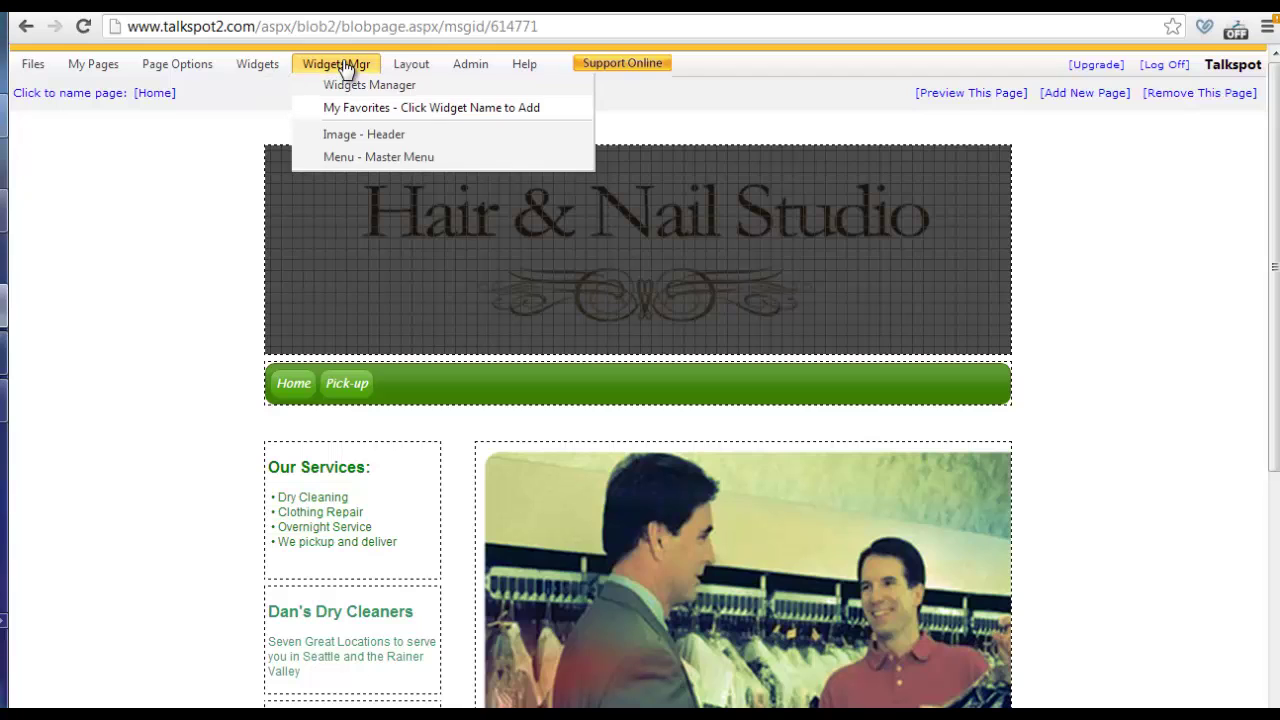
{"action": "mouse_move", "coordinate": [398, 76]}
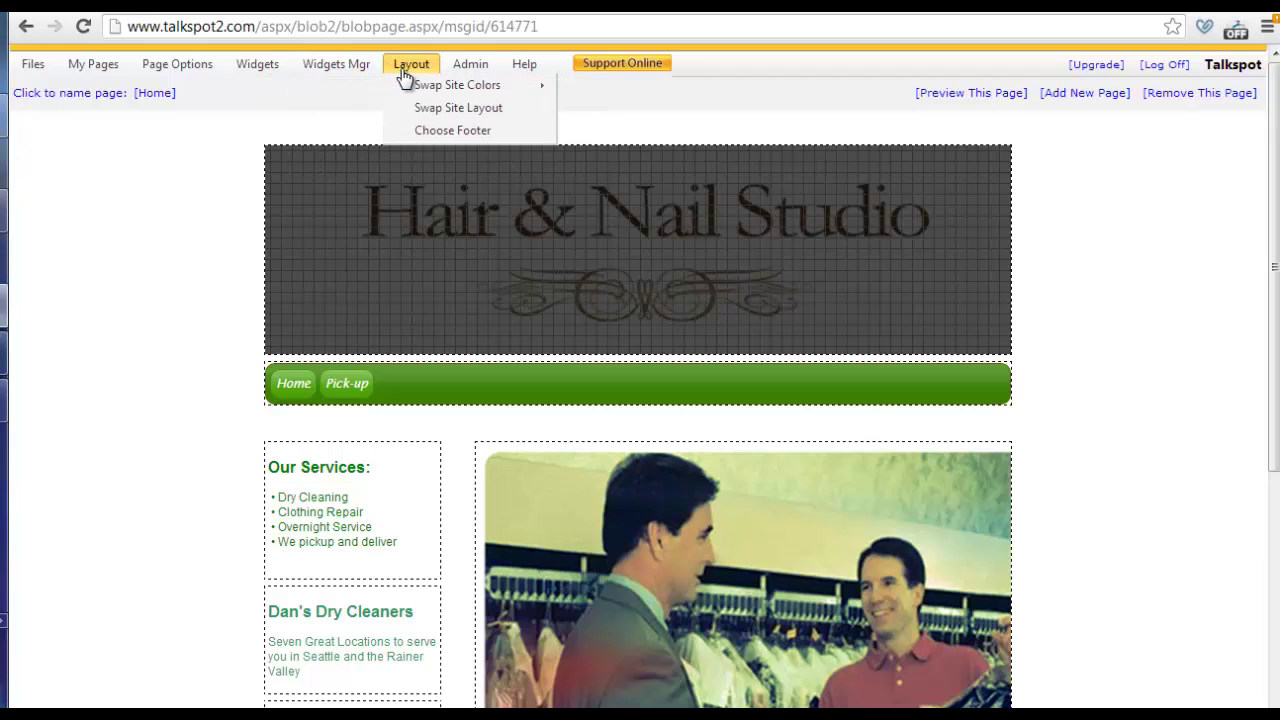
{"action": "left_click", "coordinate": [652, 112]}
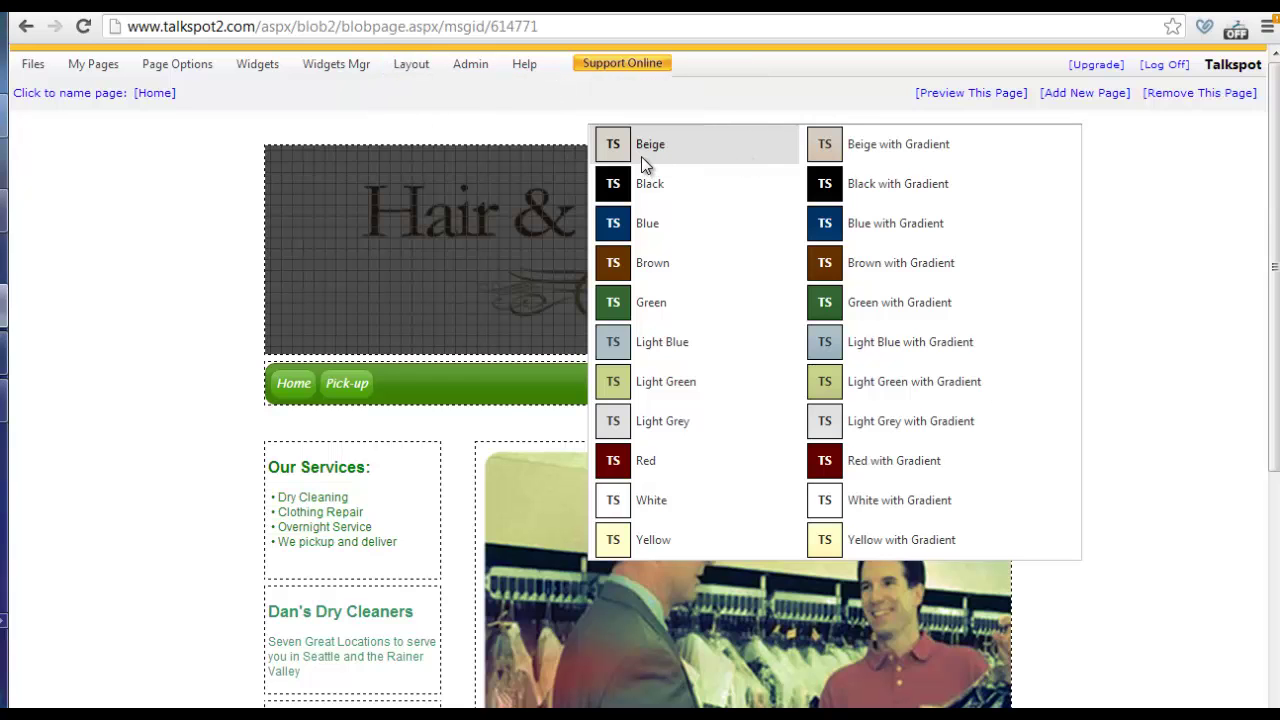
{"action": "left_click", "coordinate": [642, 160]}
{"action": "scroll", "coordinate": [1138, 250], "scroll_direction": "down", "scroll_amount": 3}
{"action": "scroll", "coordinate": [1138, 253], "scroll_direction": "up", "scroll_amount": 3}
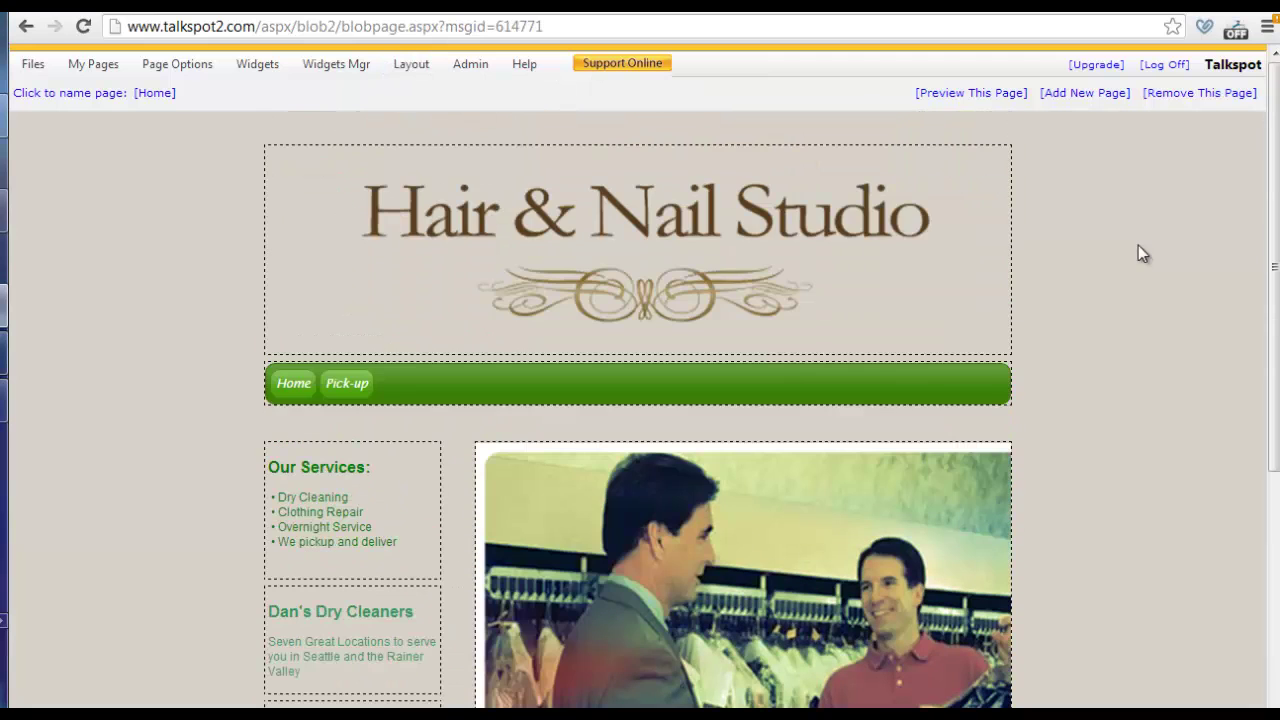
Step: Swap the main dry-cleaning photo for the previously uploaded bigstock-Empty-Hairdresser image
{"action": "scroll", "coordinate": [1137, 249], "scroll_direction": "down", "scroll_amount": 3}
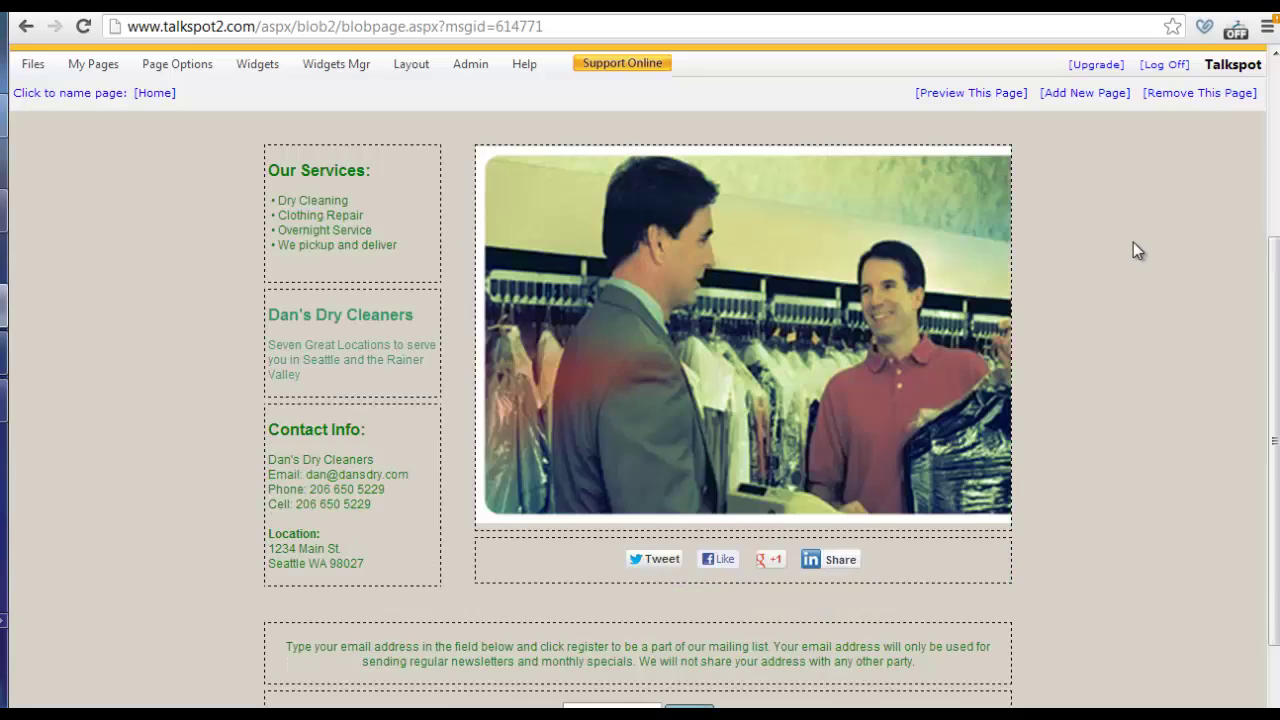
{"action": "scroll", "coordinate": [1137, 249], "scroll_direction": "up", "scroll_amount": 1}
{"action": "left_click", "coordinate": [707, 325]}
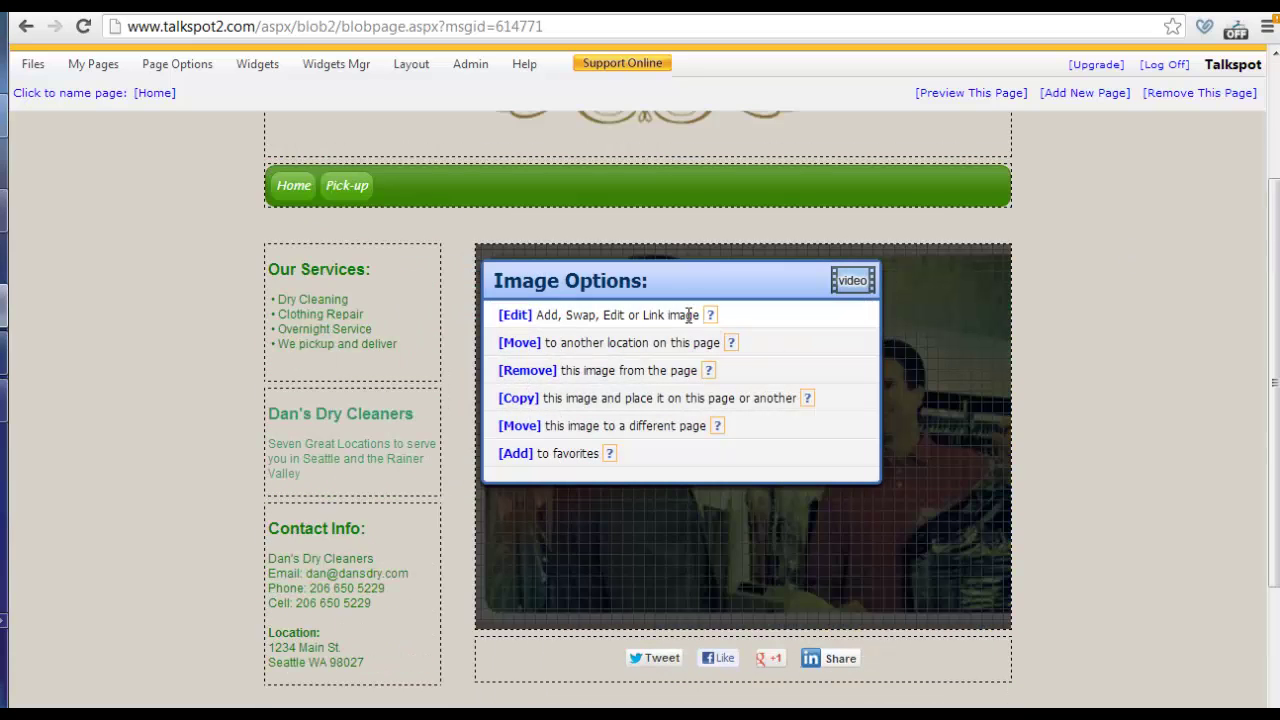
{"action": "left_click", "coordinate": [511, 315]}
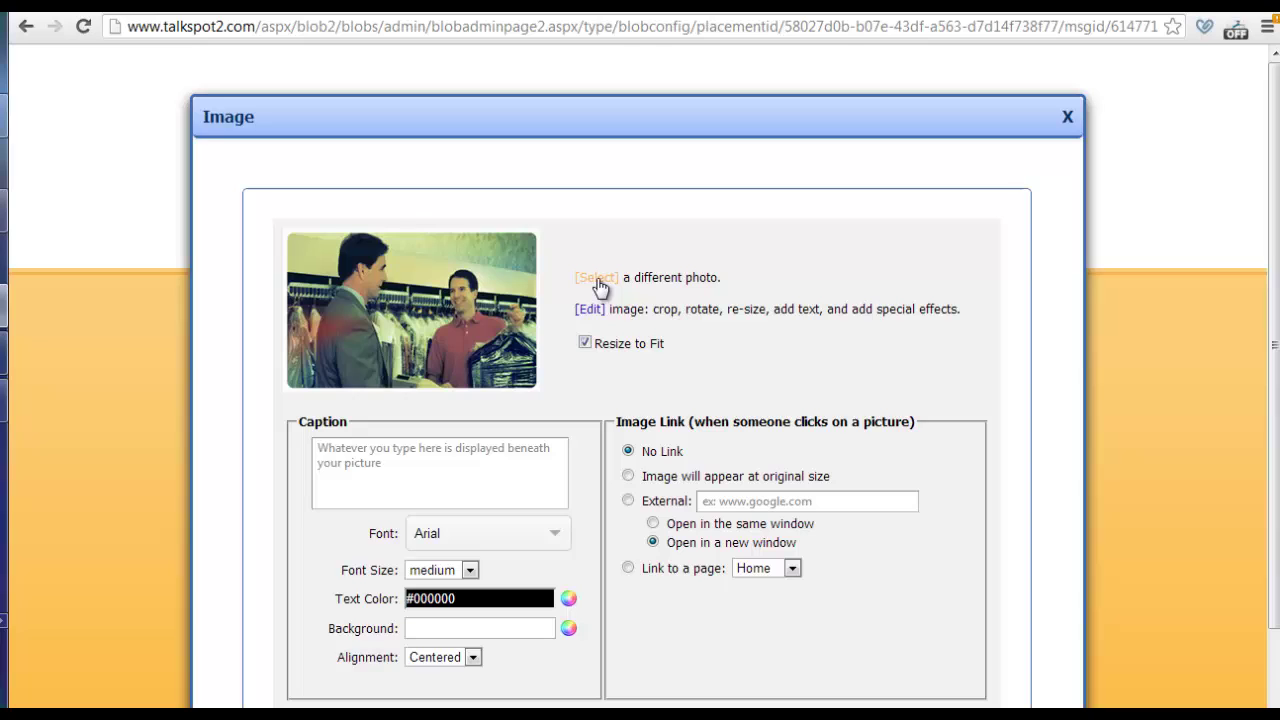
{"action": "left_click", "coordinate": [600, 287]}
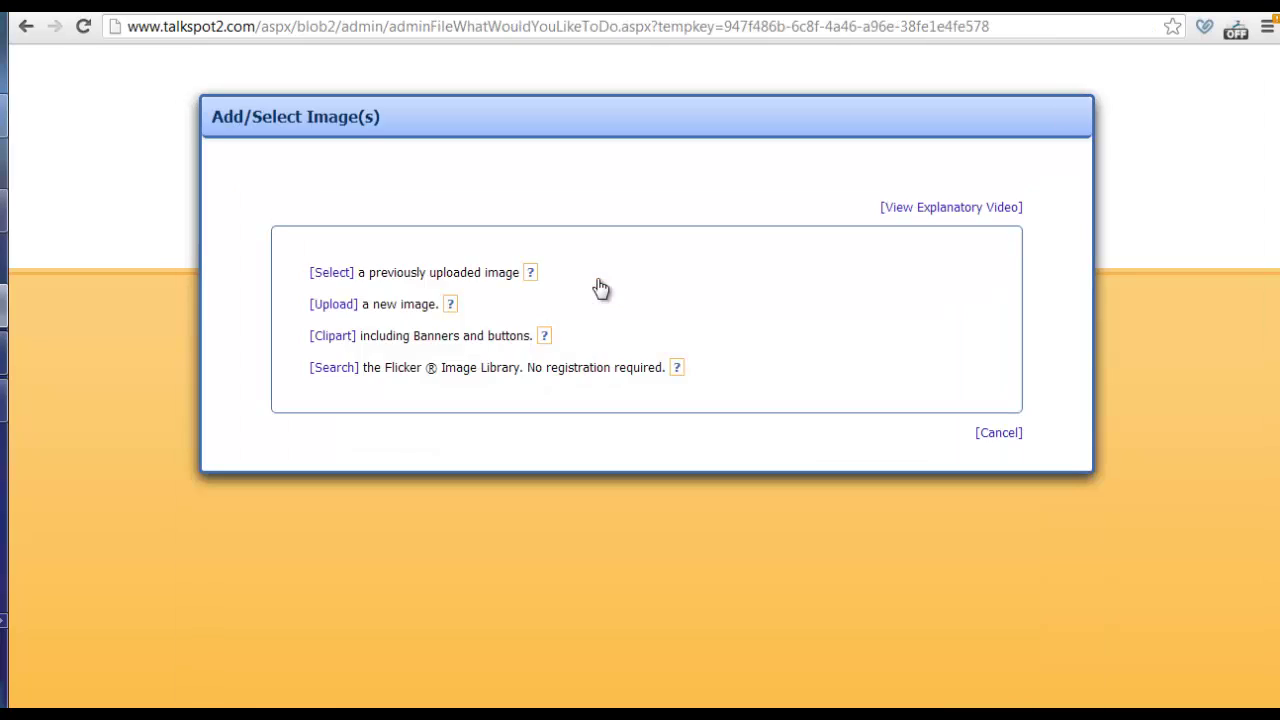
{"action": "left_click", "coordinate": [330, 274]}
{"action": "left_click", "coordinate": [580, 356]}
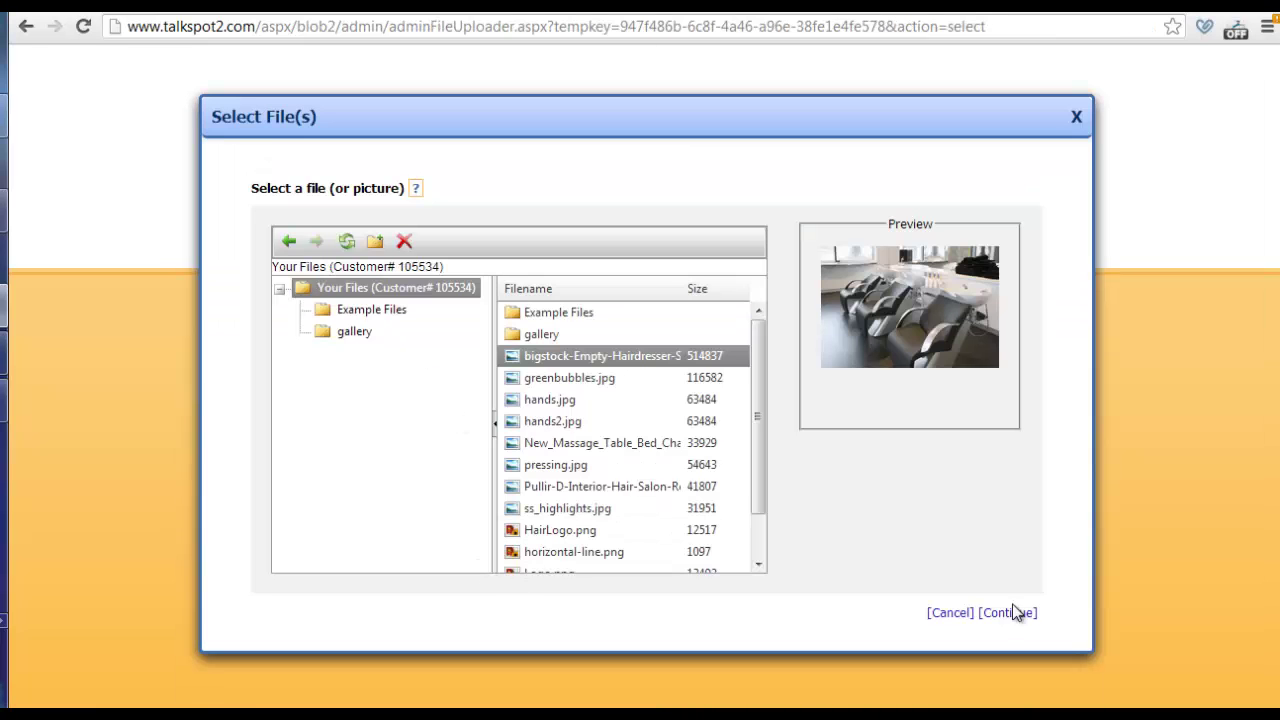
{"action": "left_click", "coordinate": [1008, 612]}
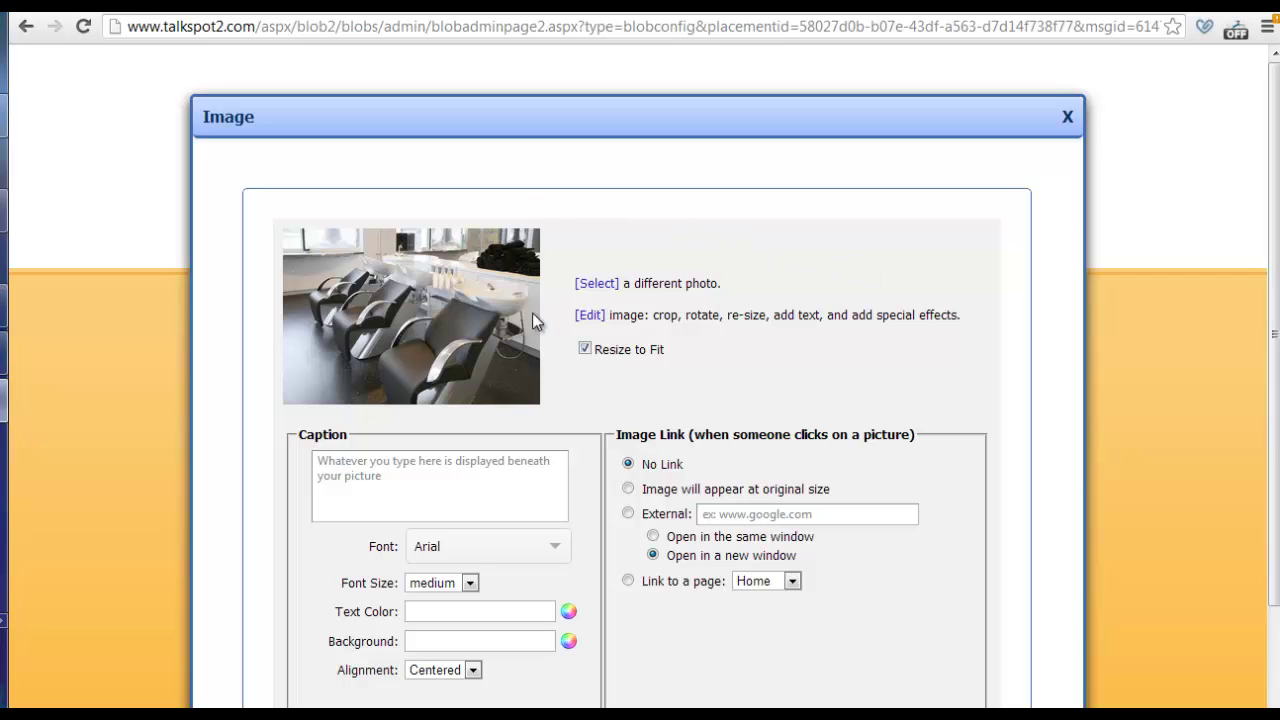
Step: Open the new salon photo in the image editor and preview the Aqua, Sepia, Ventura and Laguna effects
{"action": "left_click", "coordinate": [591, 316]}
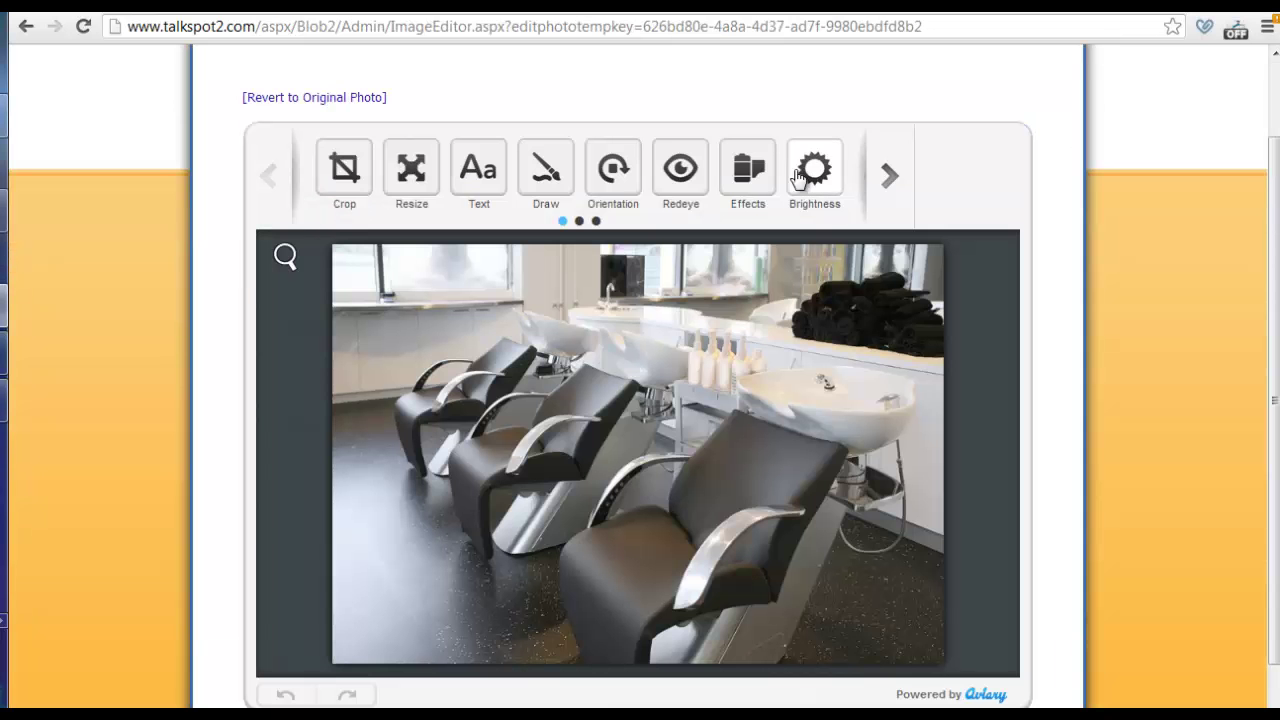
{"action": "left_click", "coordinate": [749, 169]}
{"action": "left_click", "coordinate": [821, 172]}
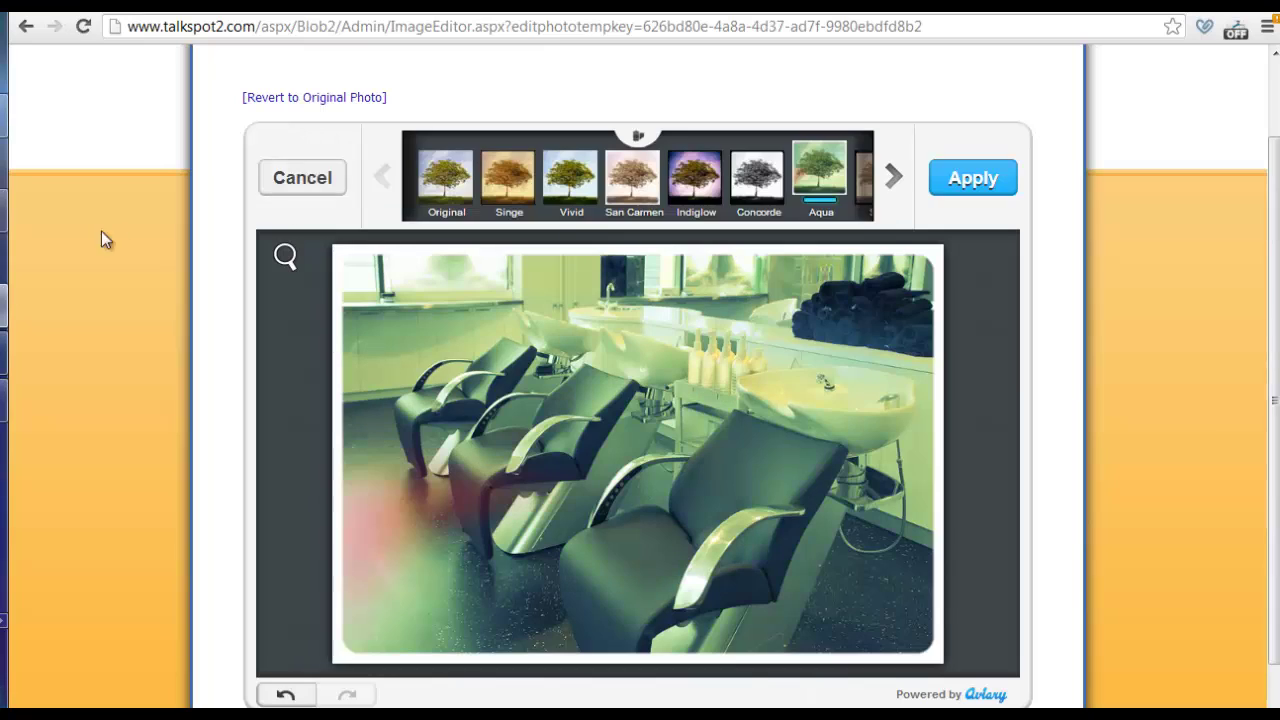
{"action": "left_click", "coordinate": [893, 177]}
{"action": "left_click", "coordinate": [685, 187]}
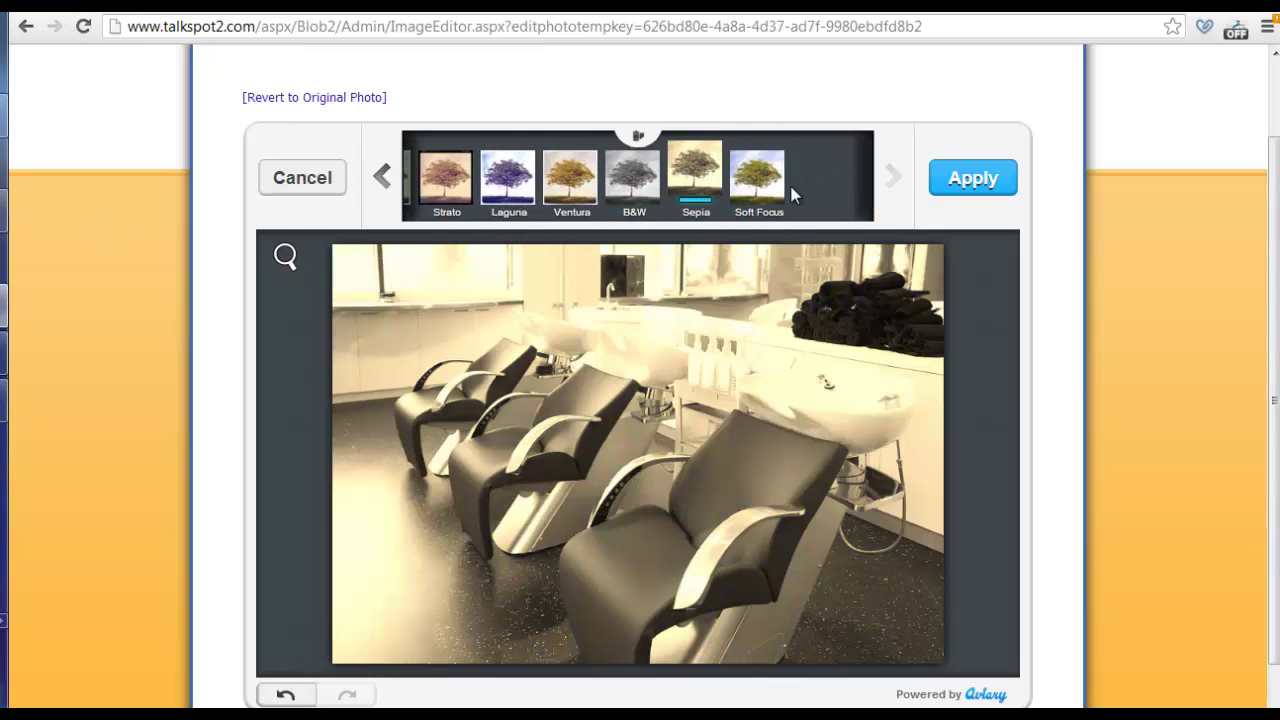
{"action": "left_click", "coordinate": [780, 190]}
{"action": "left_click", "coordinate": [573, 188]}
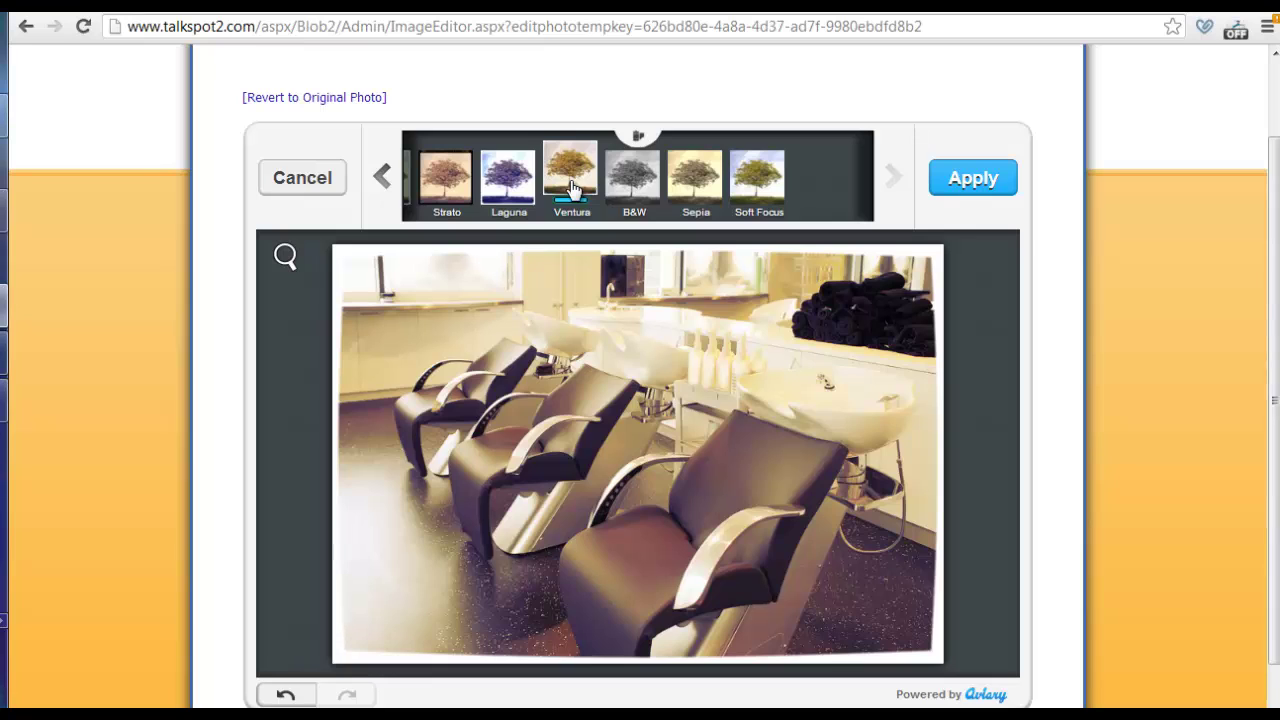
{"action": "left_click", "coordinate": [498, 186]}
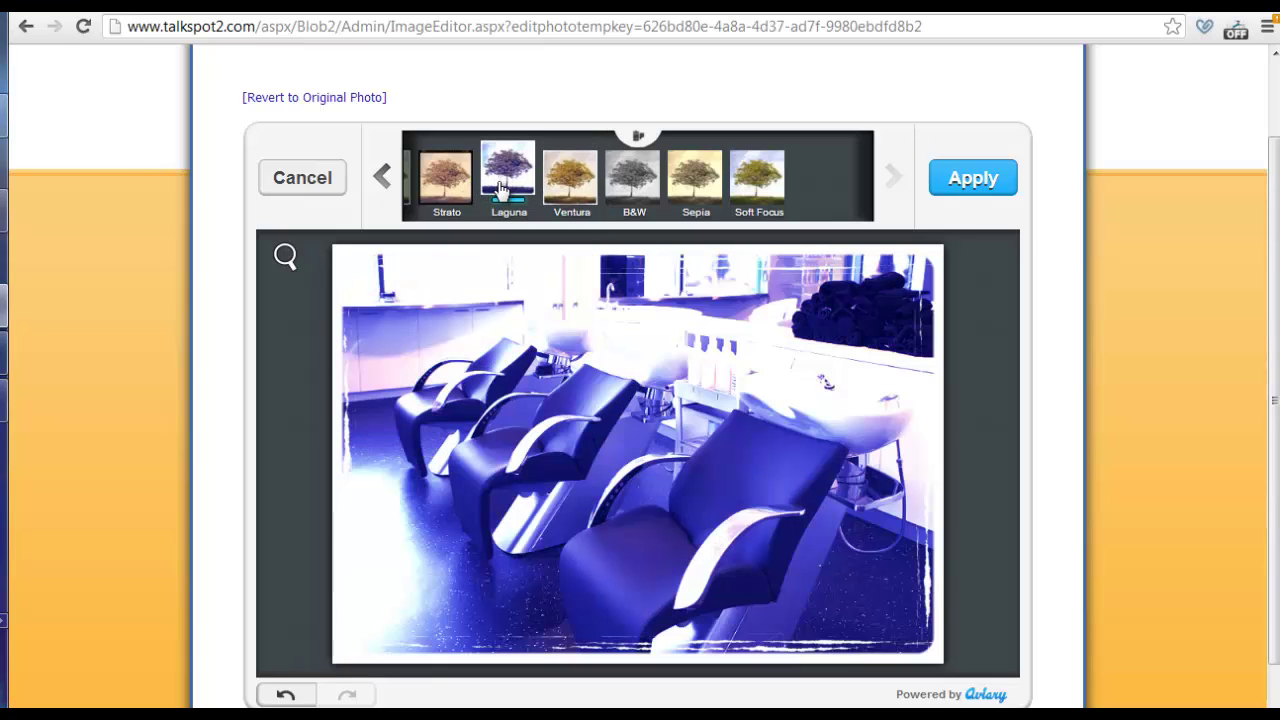
Step: Apply the Strato effect to the salon photo and crop off its black film frame
{"action": "left_click", "coordinate": [425, 177]}
{"action": "left_click", "coordinate": [973, 177]}
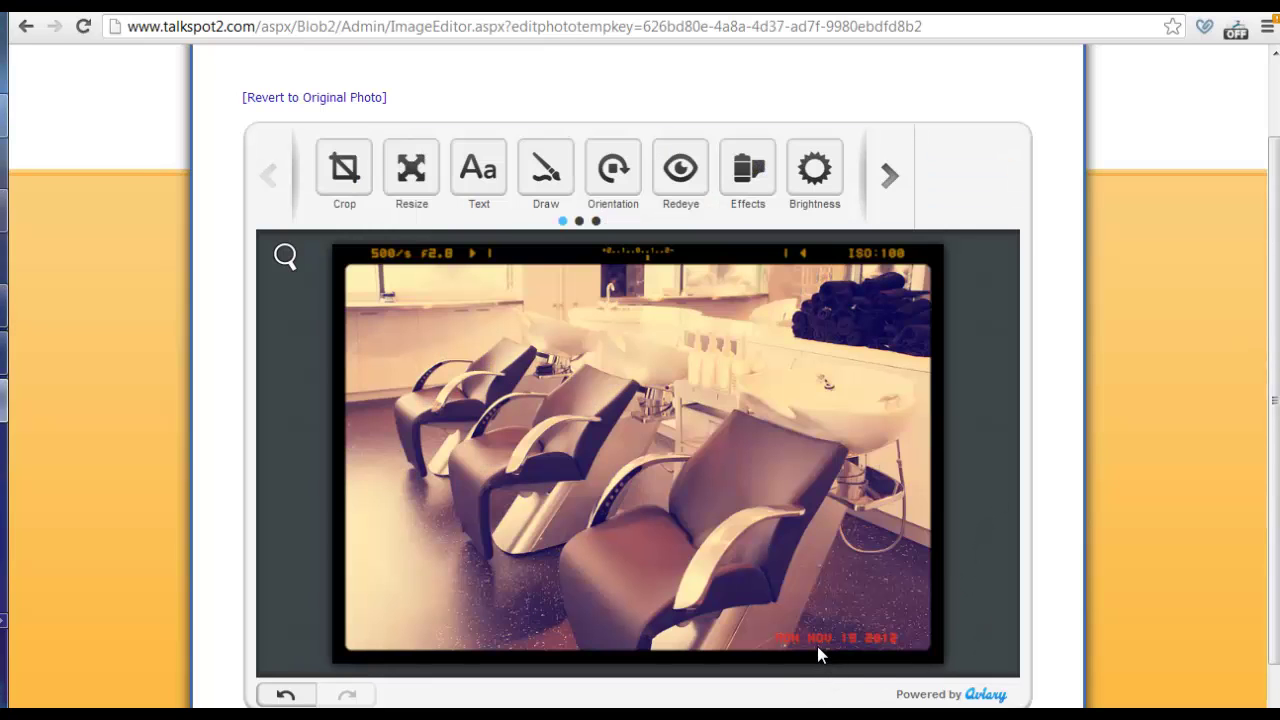
{"action": "left_click", "coordinate": [344, 168]}
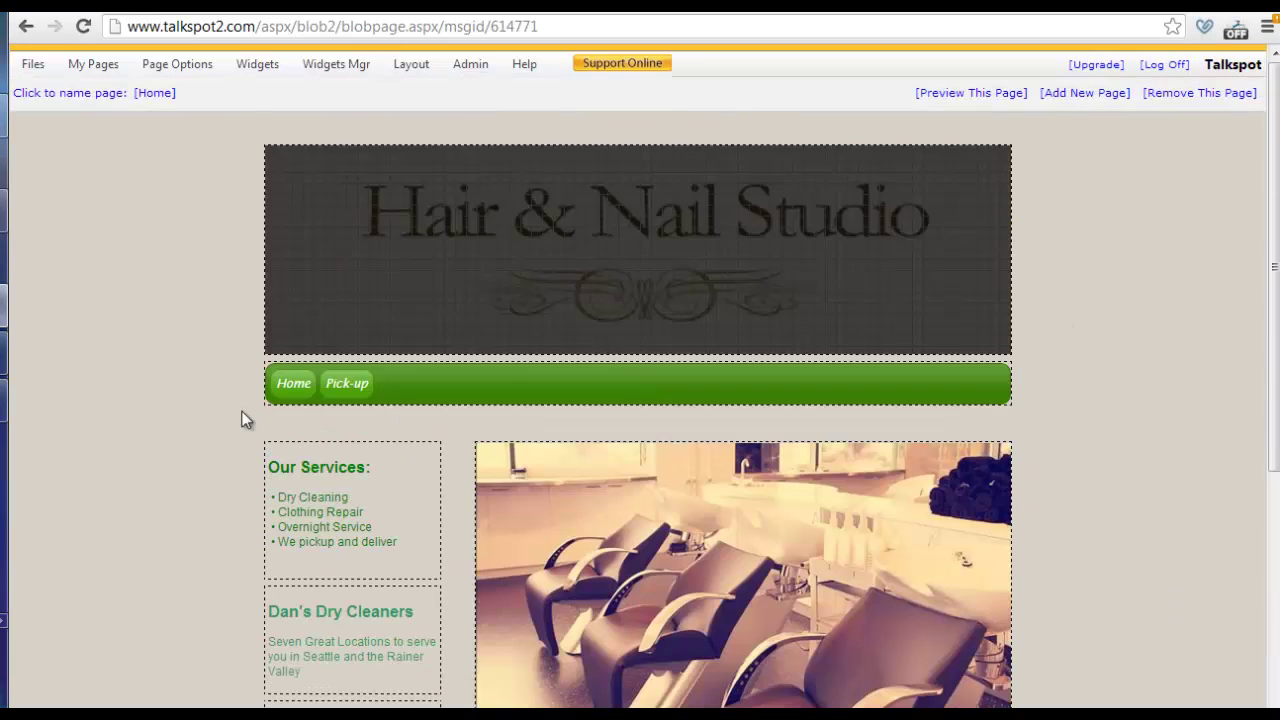
Step: Replace the Our Services list with "Quality hair cutting and styling and nail design too!", recolor the block's text gray-brown and save it
{"action": "mouse_move", "coordinate": [290, 470]}
{"action": "left_click", "coordinate": [312, 519]}
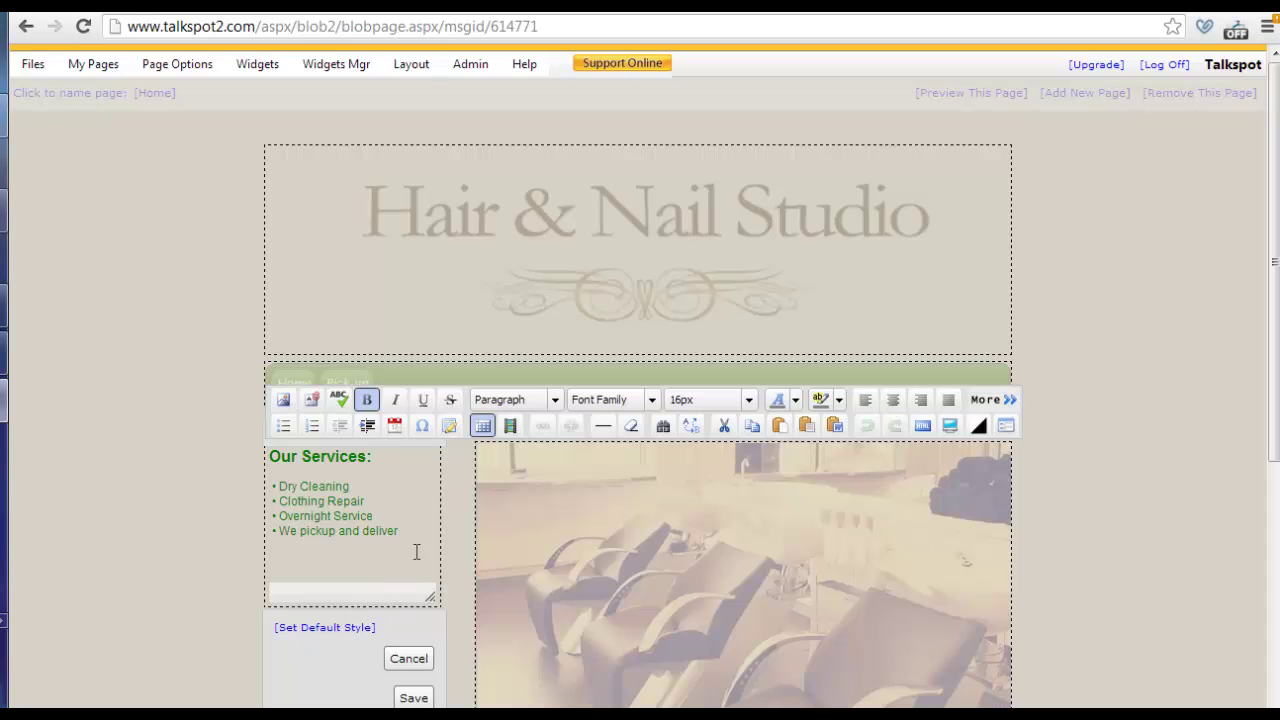
{"action": "left_click_drag", "start_coordinate": [414, 548], "coordinate": [249, 457]}
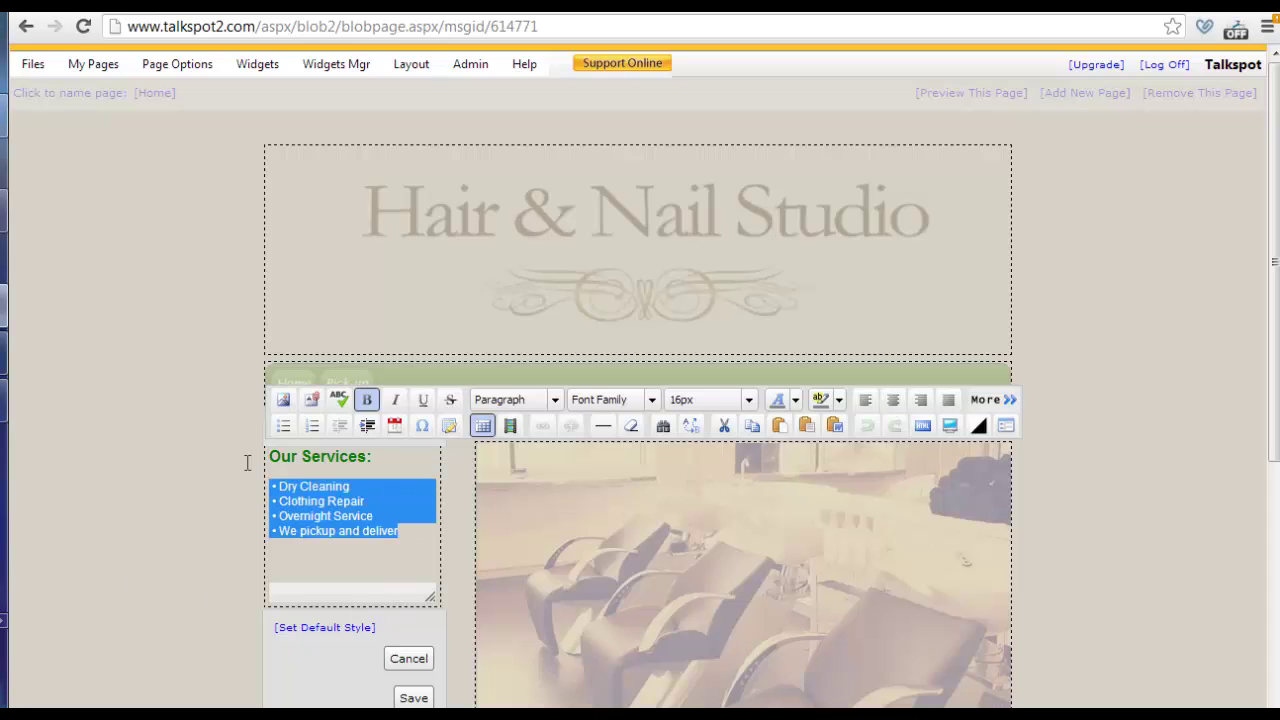
{"action": "left_click", "coordinate": [795, 399]}
{"action": "left_click", "coordinate": [800, 450]}
{"action": "left_click", "coordinate": [310, 501]}
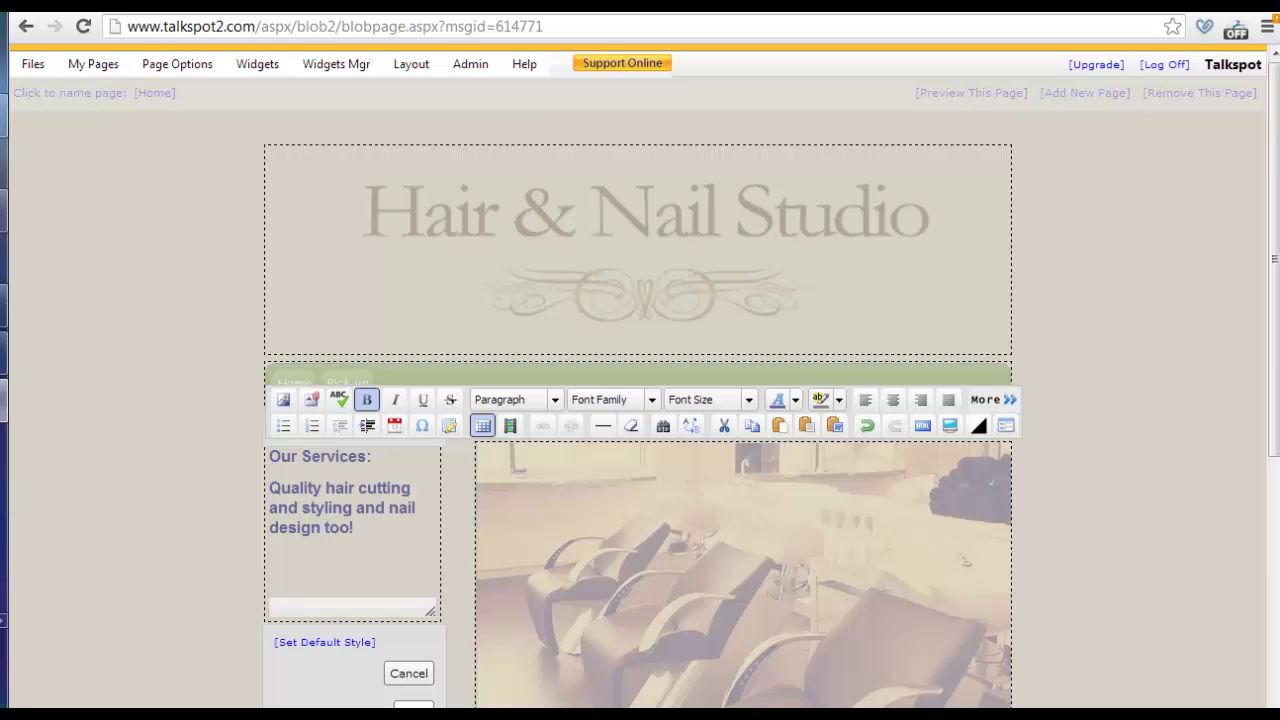
{"action": "scroll", "coordinate": [177, 466], "scroll_direction": "down", "scroll_amount": 2}
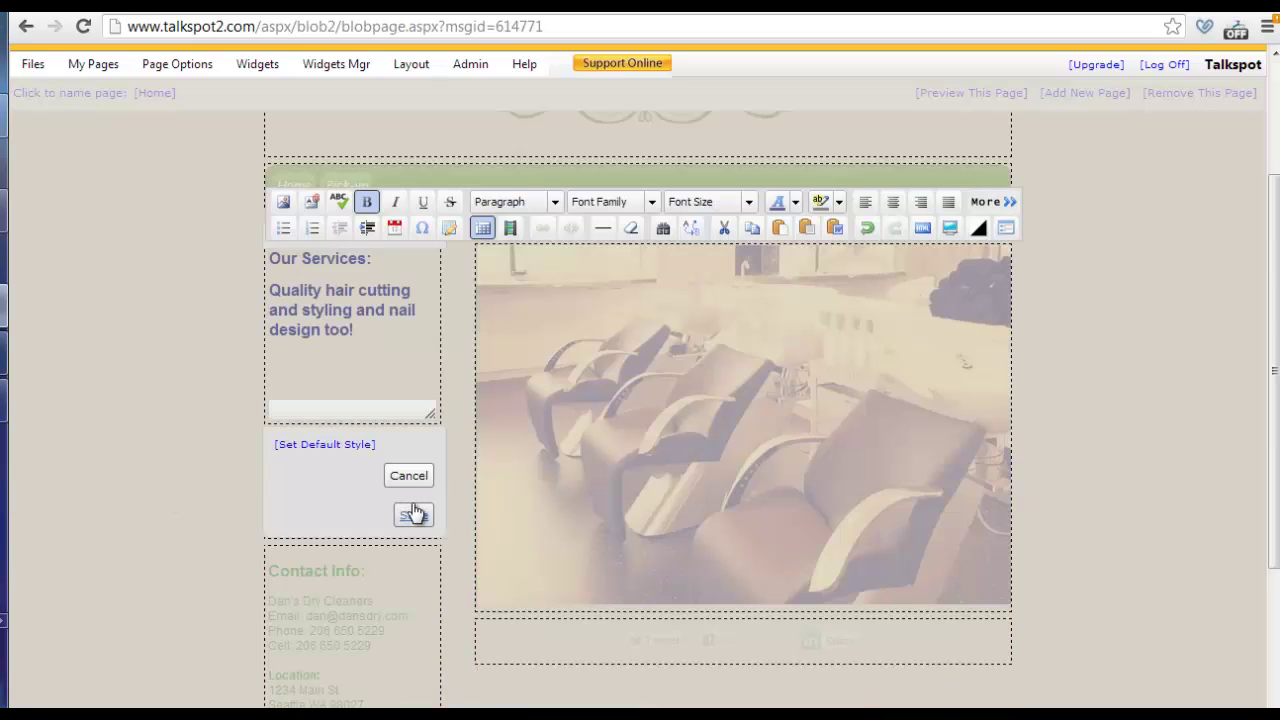
{"action": "scroll", "coordinate": [415, 513], "scroll_direction": "up", "scroll_amount": 1}
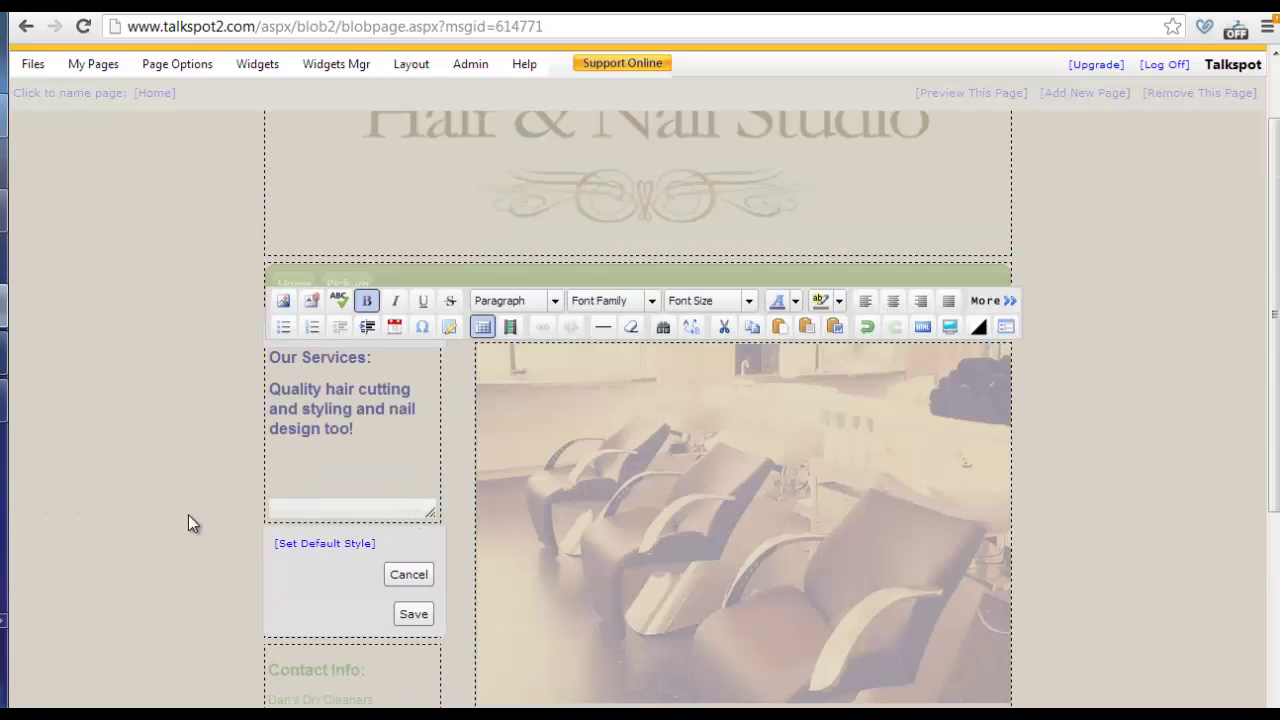
{"action": "scroll", "coordinate": [182, 450], "scroll_direction": "down", "scroll_amount": 2}
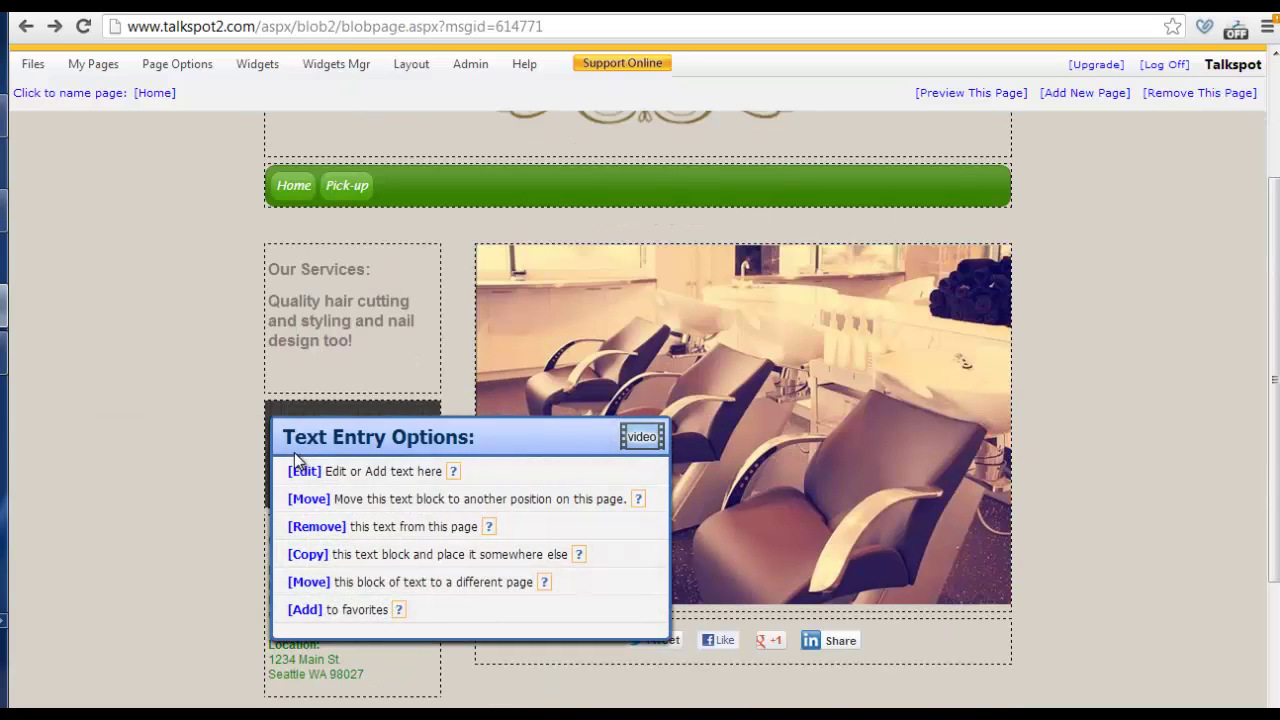
Step: Examine the move and copy options of the Our Services text block without applying them
{"action": "mouse_move", "coordinate": [358, 271]}
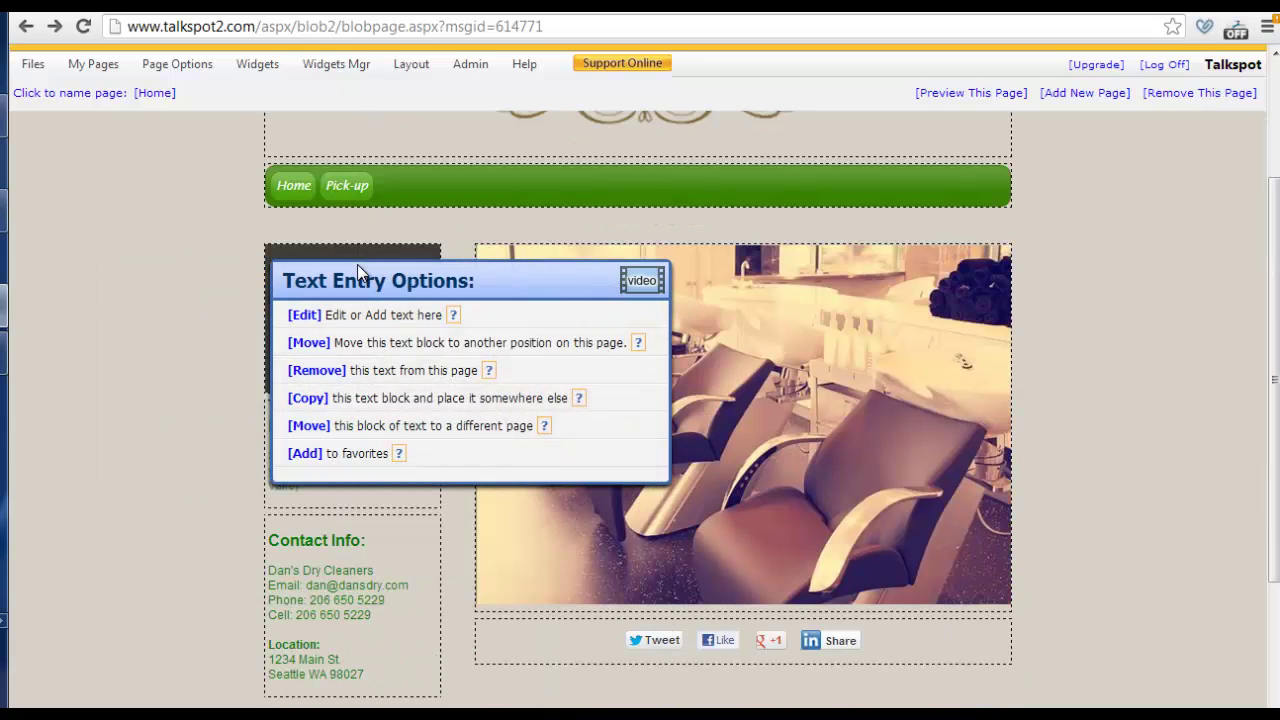
{"action": "left_click", "coordinate": [297, 343]}
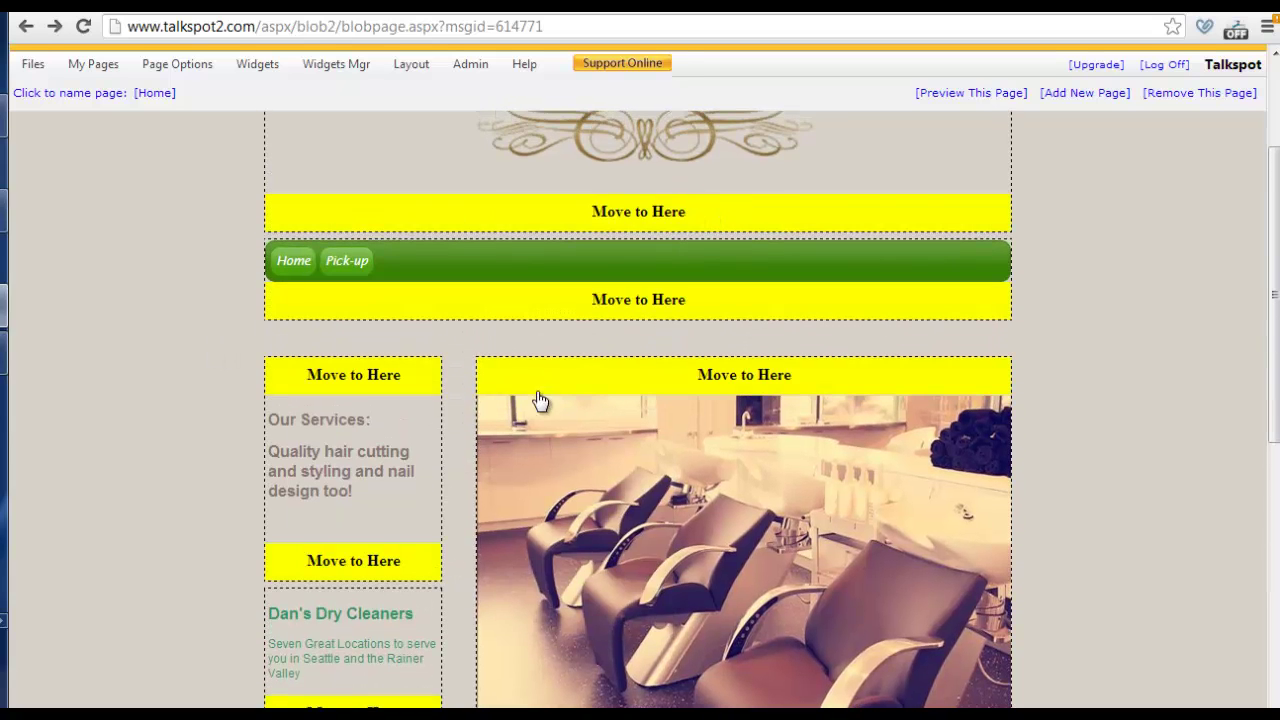
{"action": "left_click", "coordinate": [305, 465]}
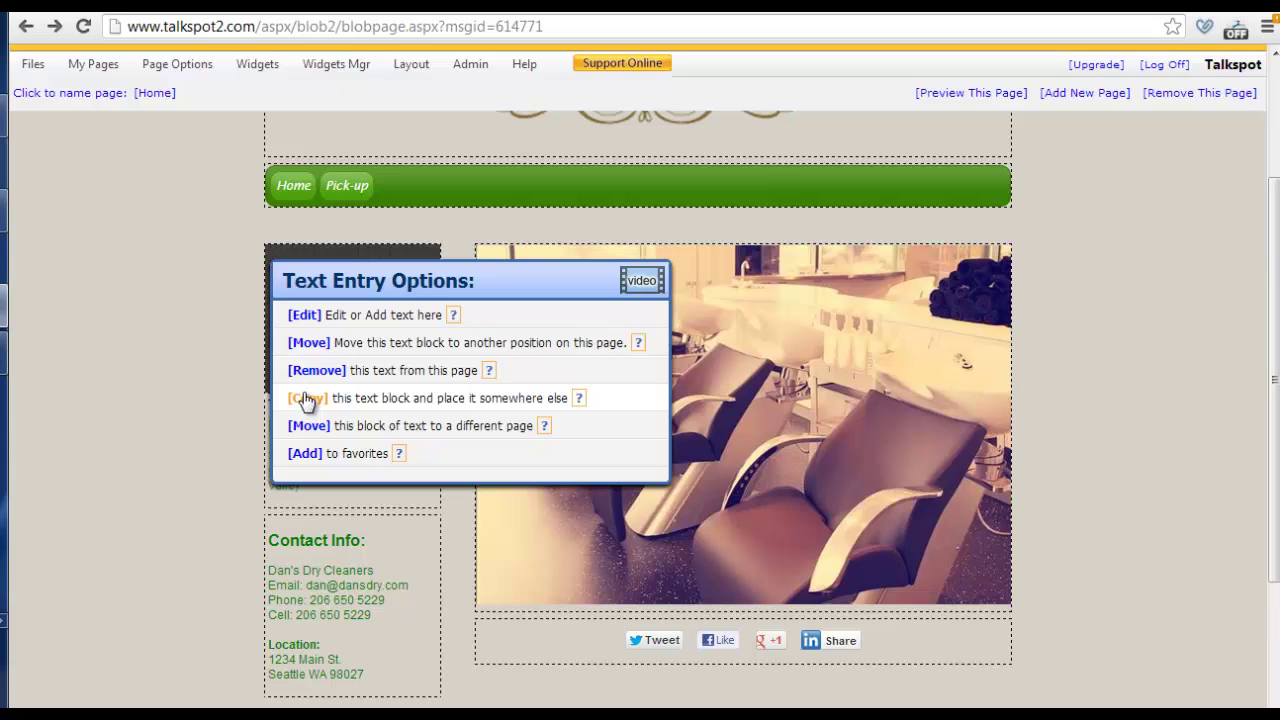
{"action": "left_click", "coordinate": [307, 399]}
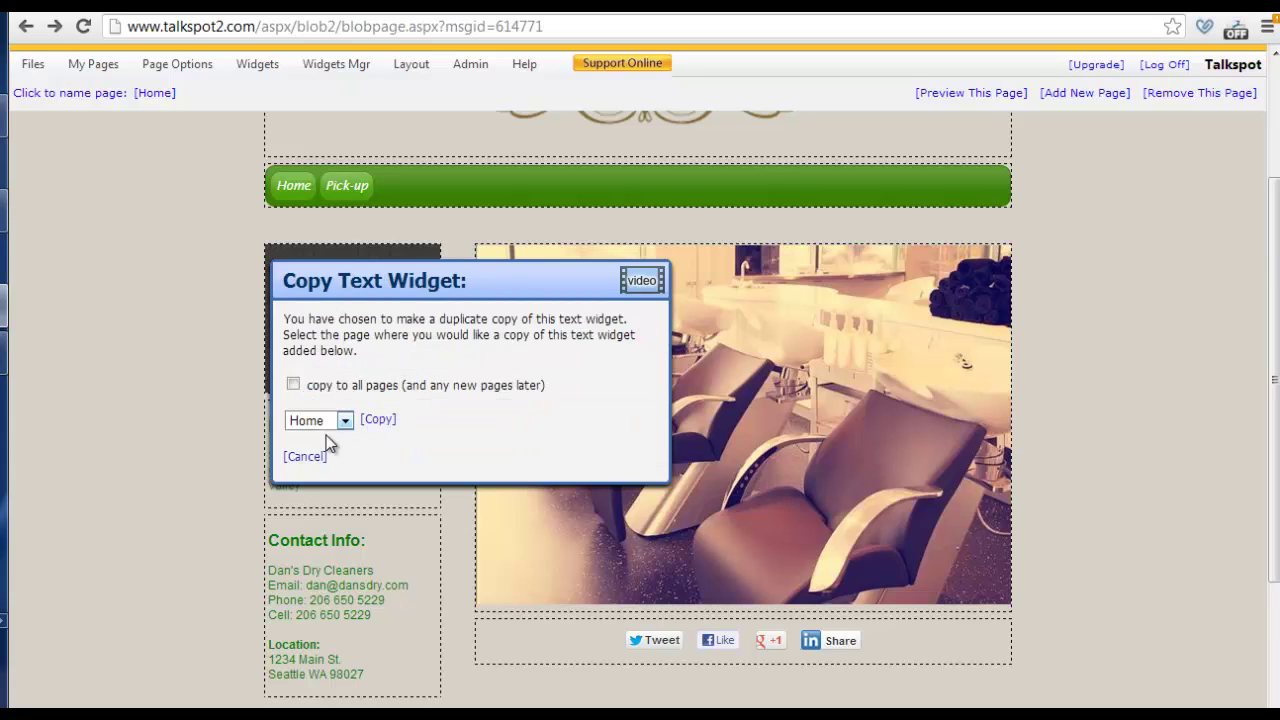
{"action": "left_click", "coordinate": [344, 421]}
{"action": "left_click", "coordinate": [322, 458]}
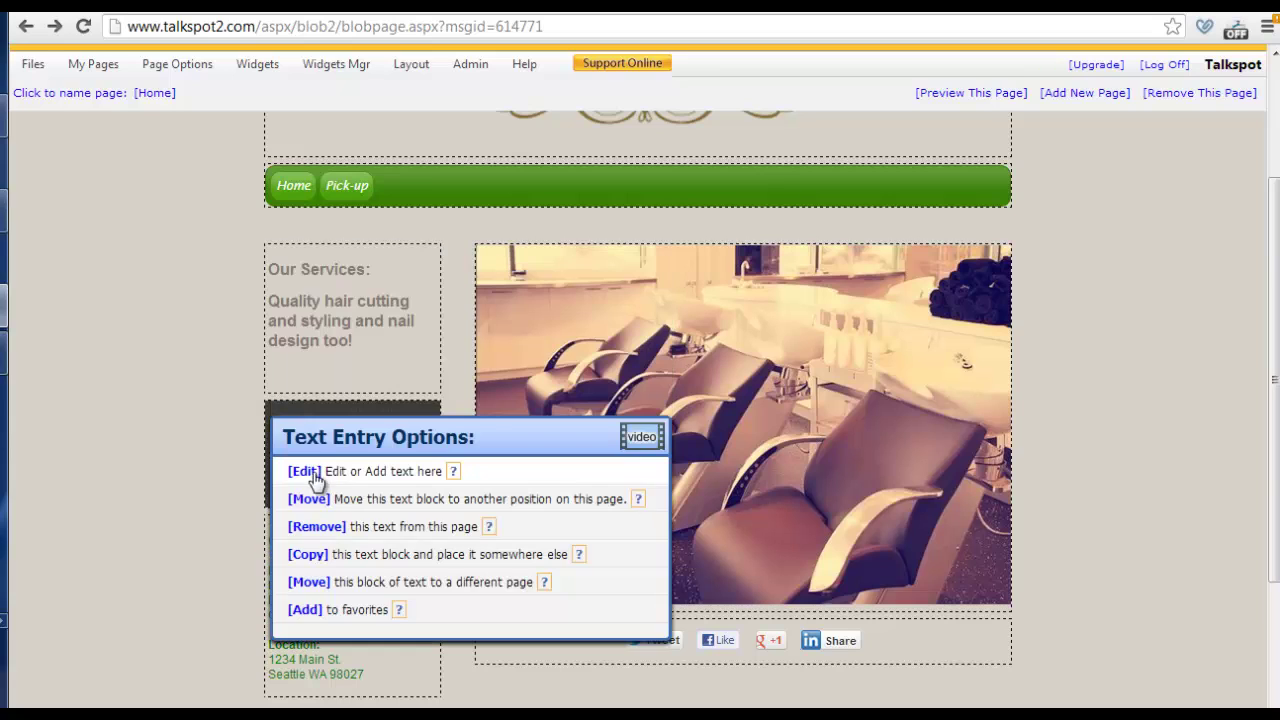
Step: Remove the Dan's Dry Cleaners text block about the Seattle locations from the Home page
{"action": "left_click", "coordinate": [325, 526]}
{"action": "left_click", "coordinate": [670, 405]}
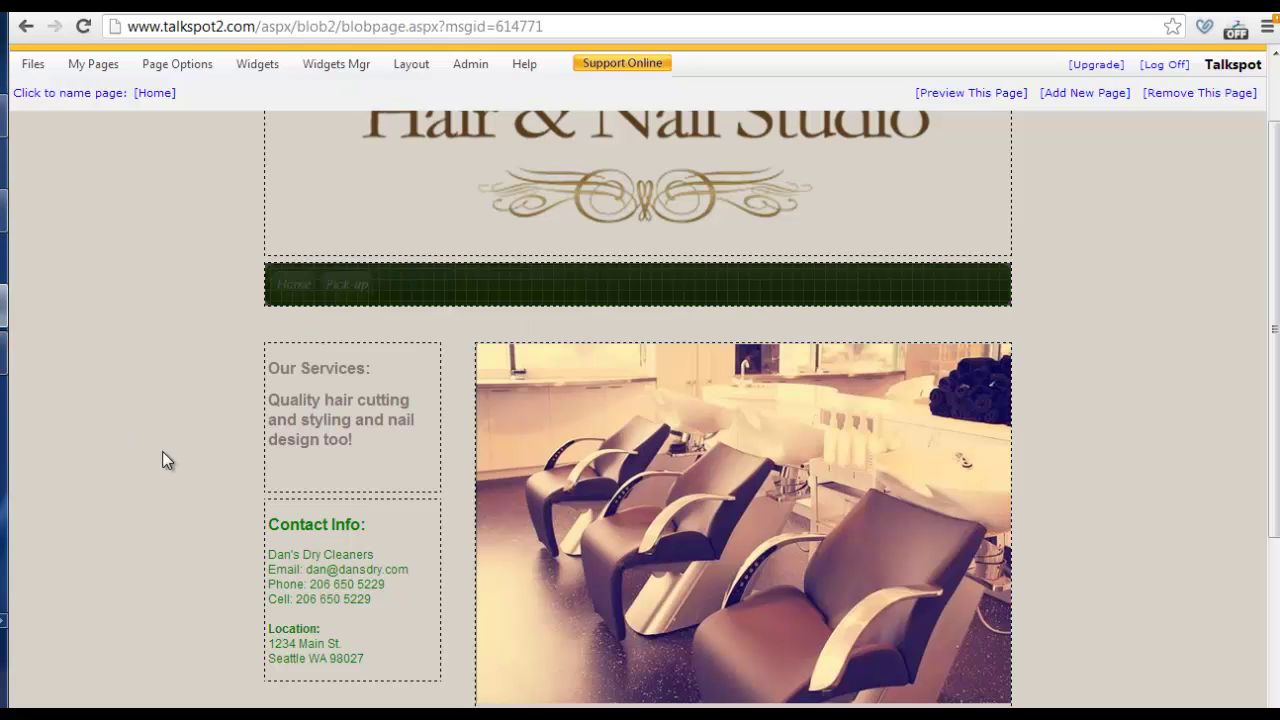
{"action": "left_click", "coordinate": [328, 423]}
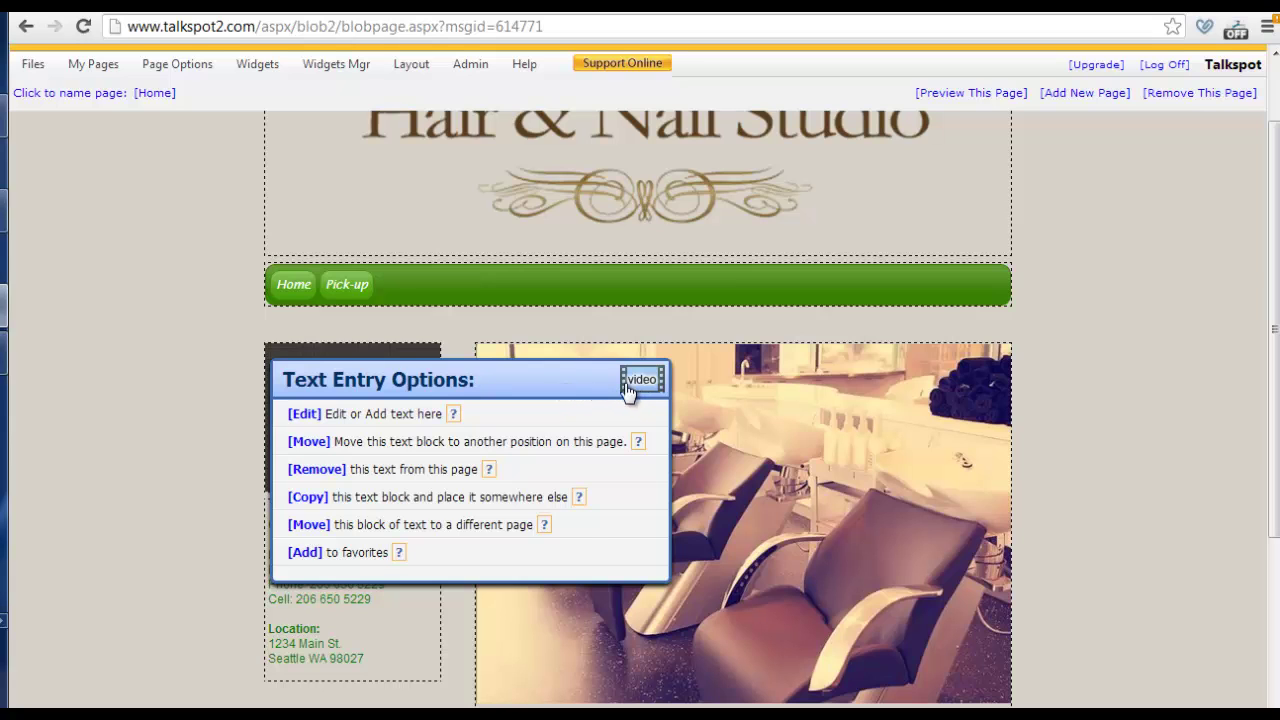
{"action": "left_click", "coordinate": [473, 295]}
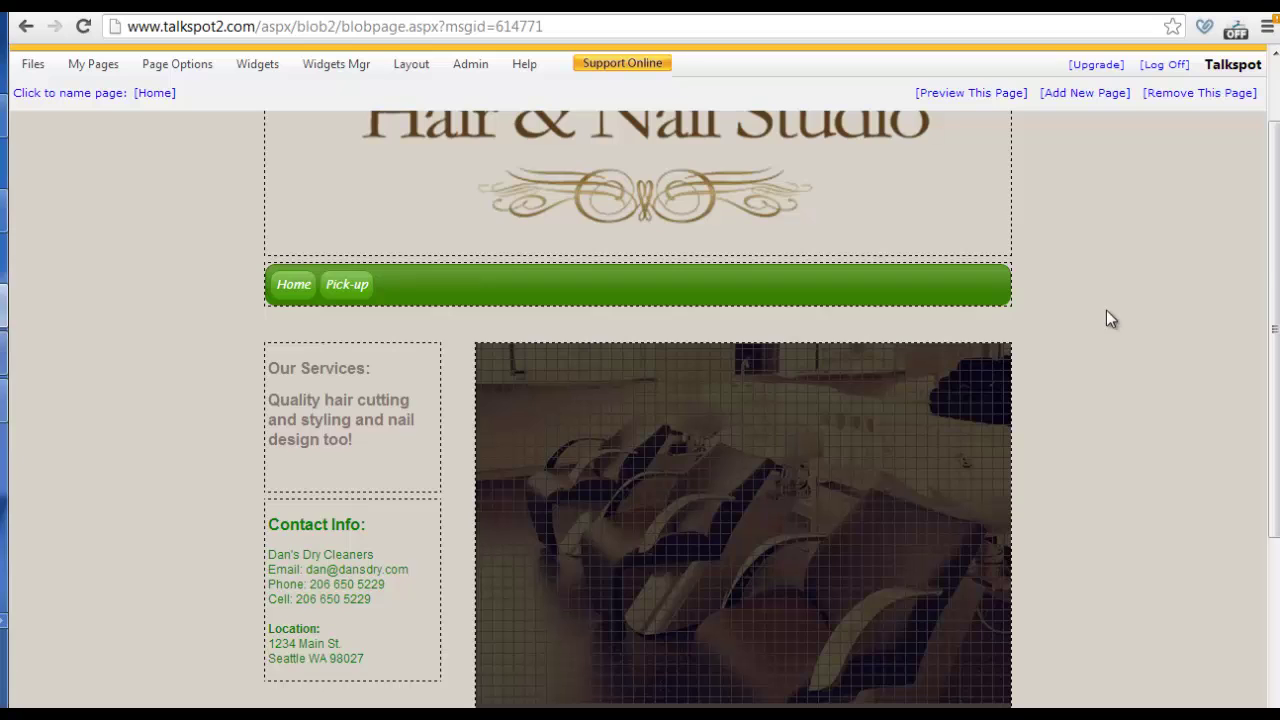
{"action": "scroll", "coordinate": [1110, 305], "scroll_direction": "up", "scroll_amount": 2}
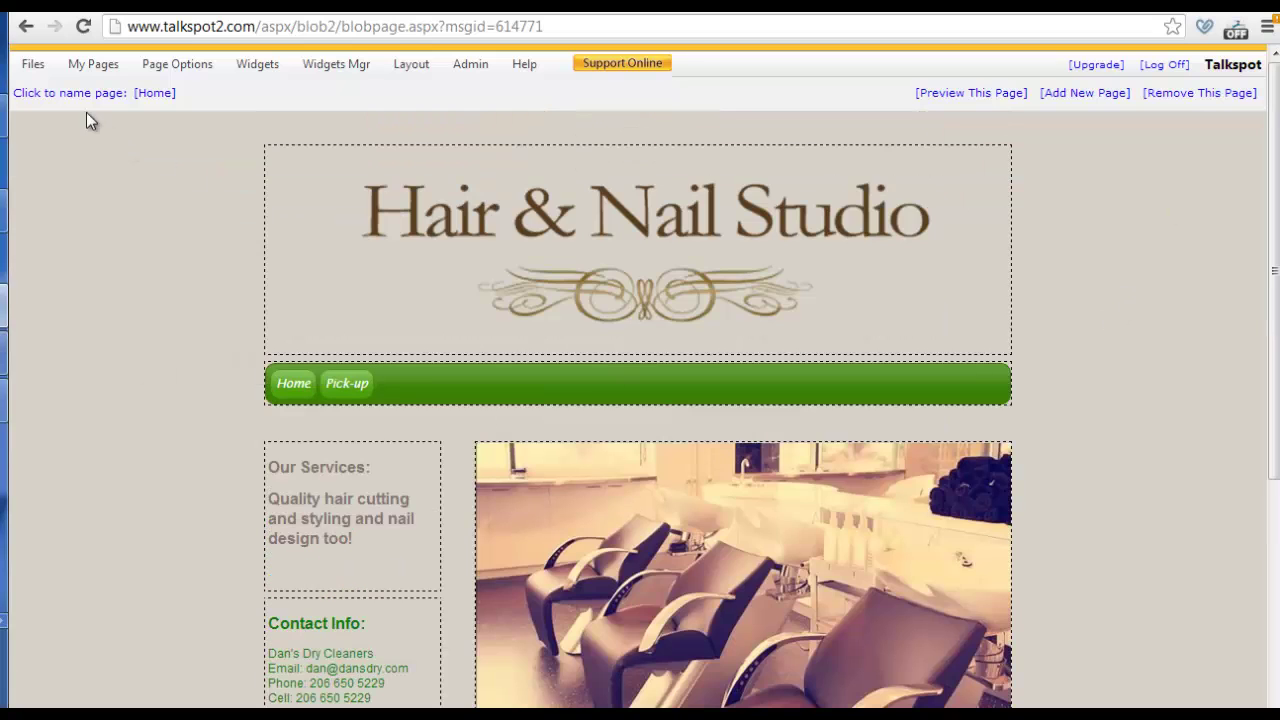
Step: Look through the available layouts and add a blank page to the site with the Page Template #1 layout
{"action": "left_click", "coordinate": [1112, 96]}
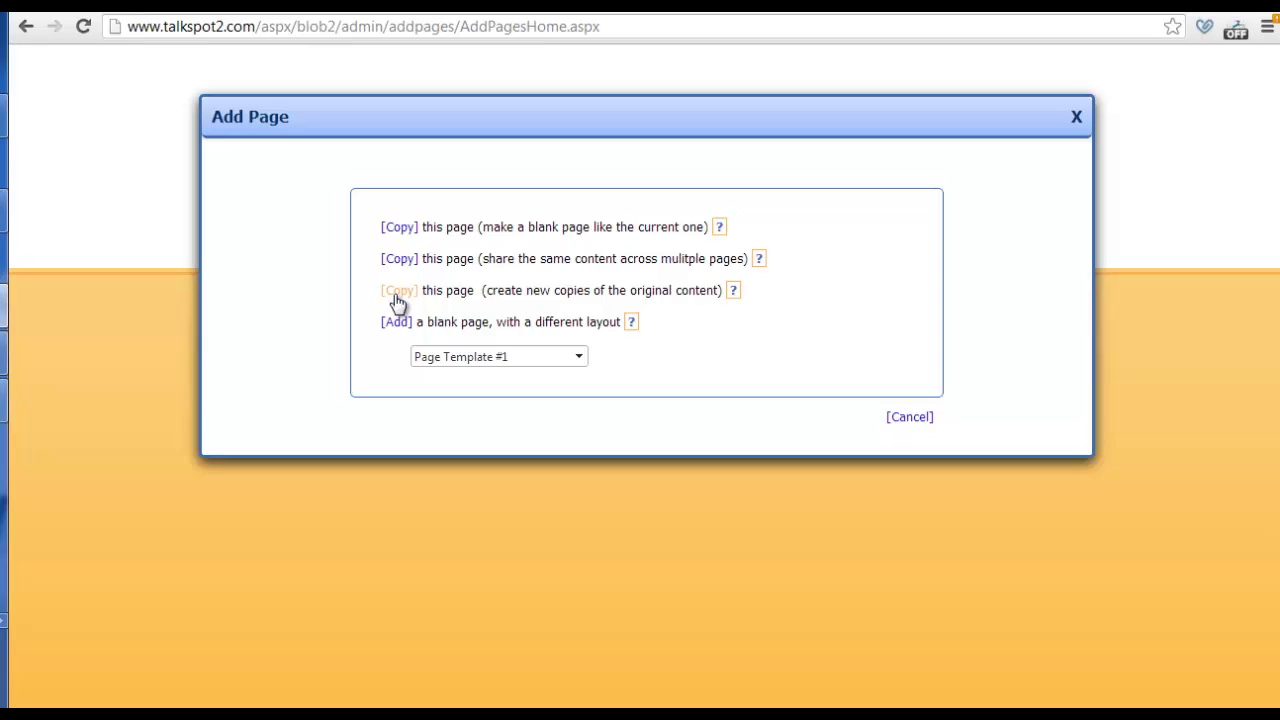
{"action": "left_click", "coordinate": [555, 359]}
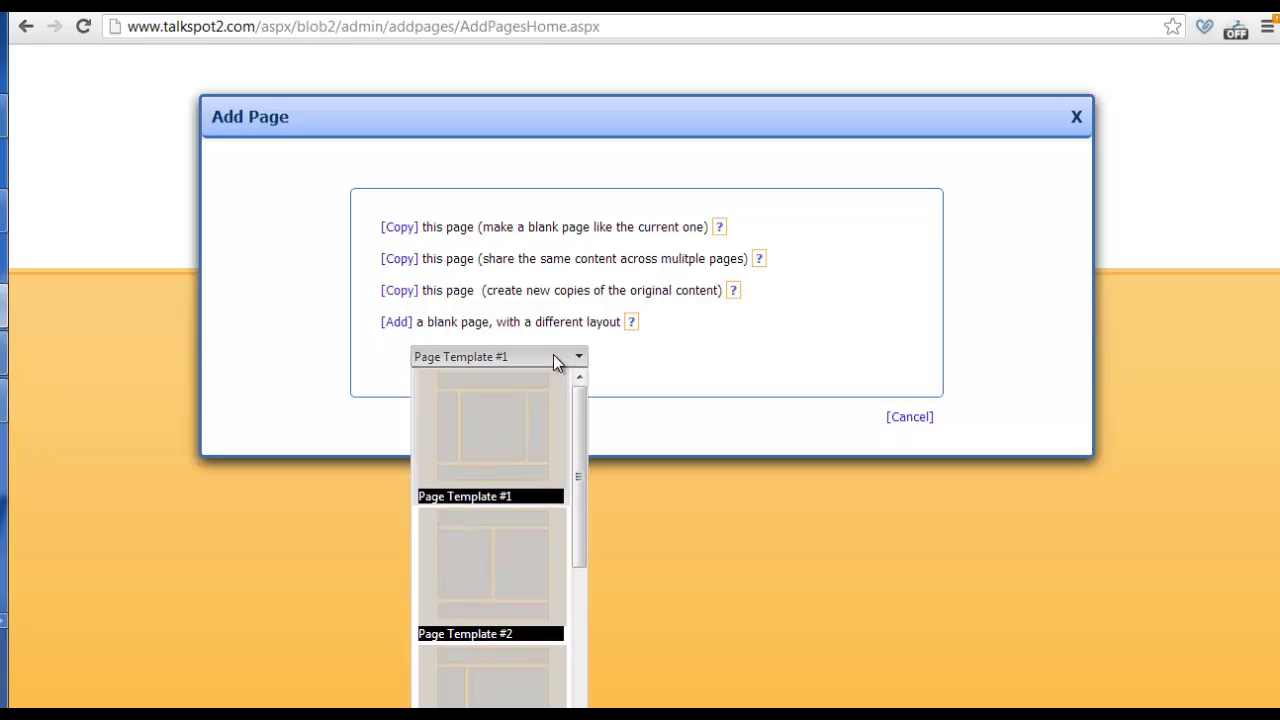
{"action": "scroll", "coordinate": [463, 600], "scroll_direction": "down", "scroll_amount": 5}
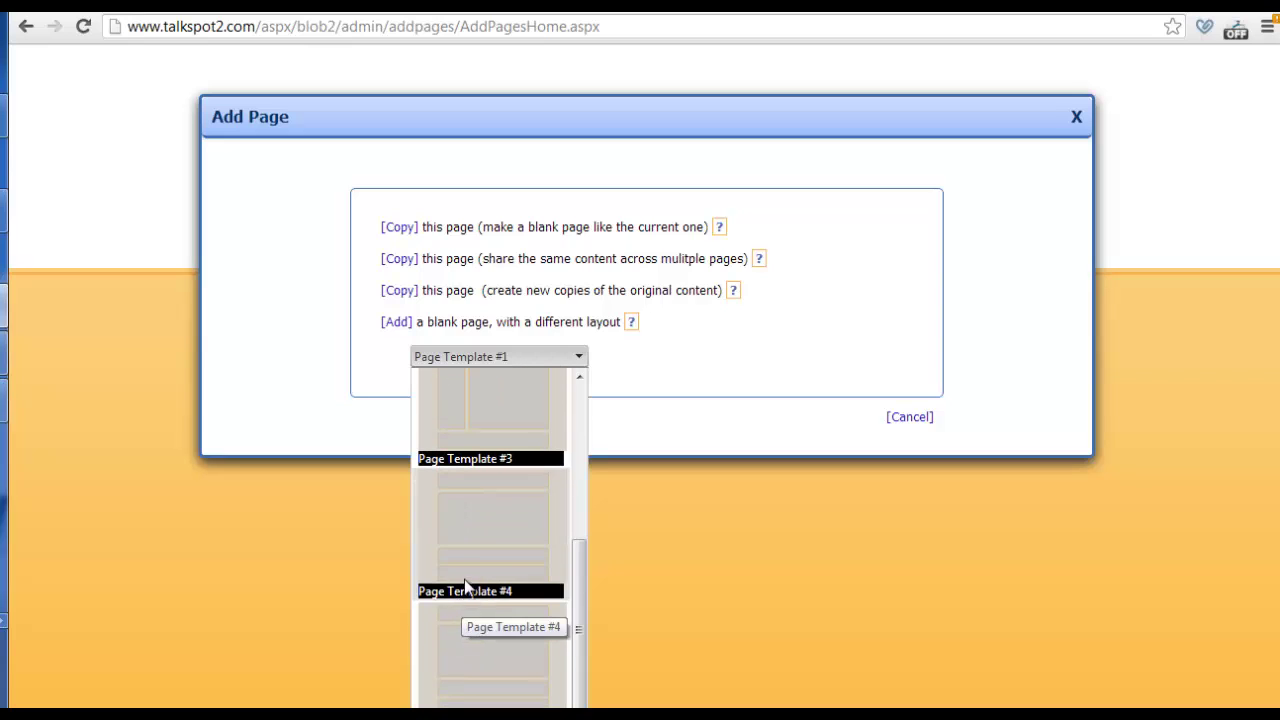
{"action": "scroll", "coordinate": [465, 558], "scroll_direction": "down", "scroll_amount": 2}
{"action": "left_click", "coordinate": [396, 445]}
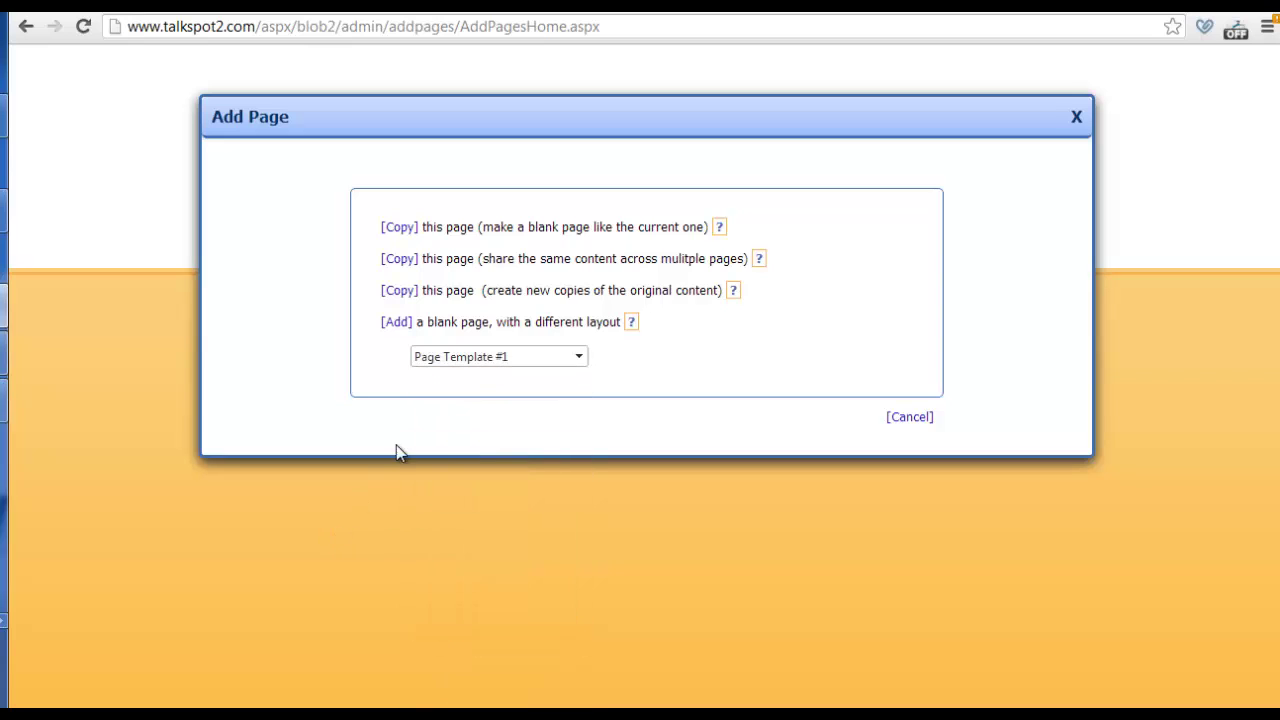
{"action": "left_click", "coordinate": [449, 356]}
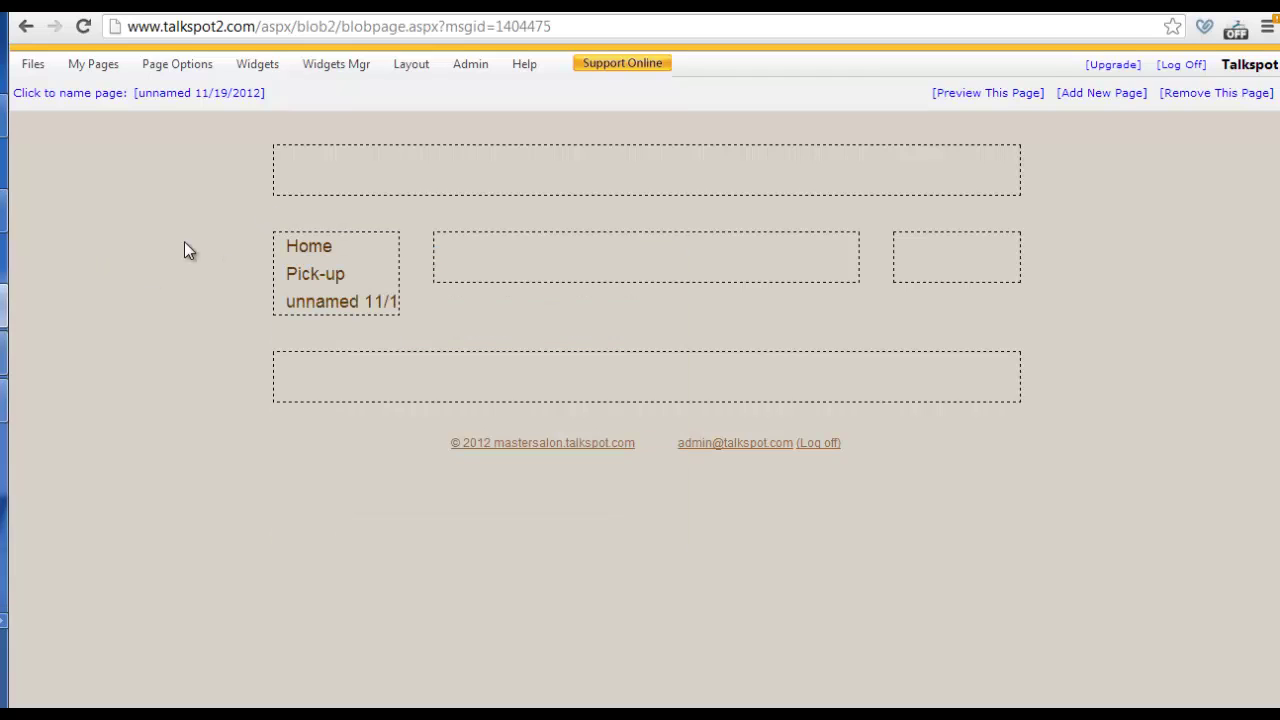
Step: Name the new blank page Location and save the name
{"action": "left_click", "coordinate": [172, 97]}
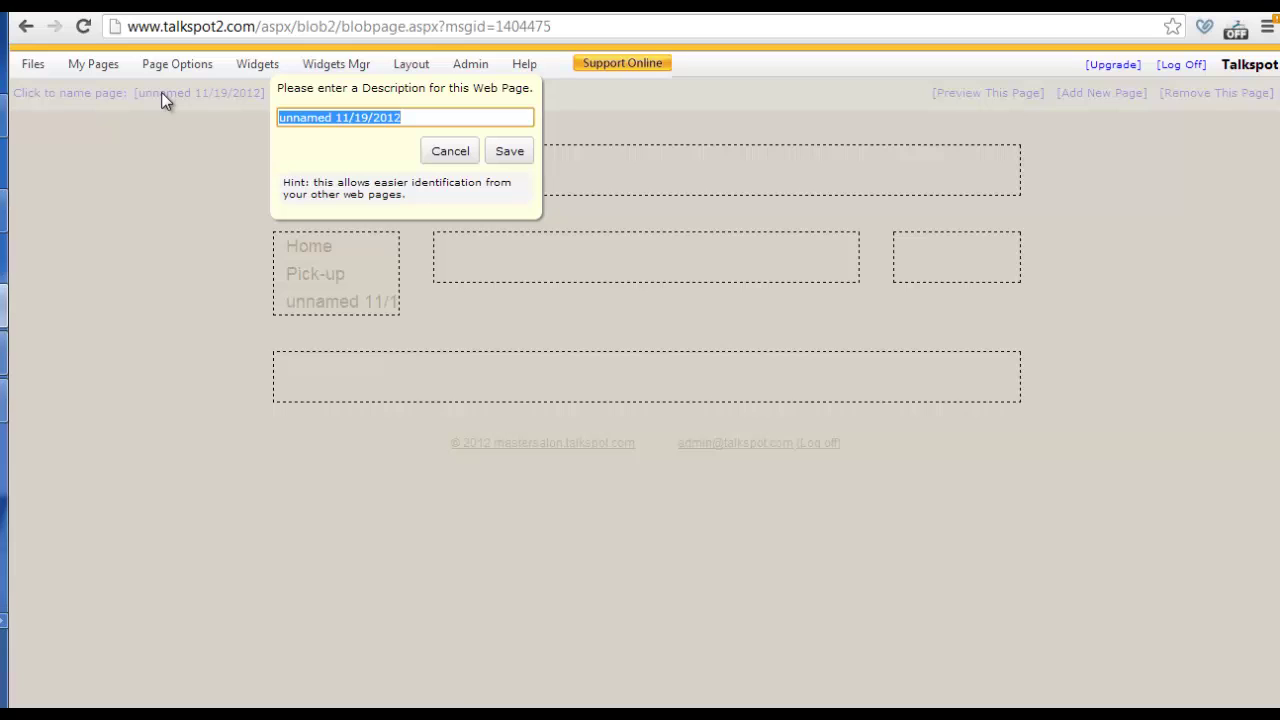
{"action": "type", "text": "Location"}
{"action": "key", "text": "Return"}
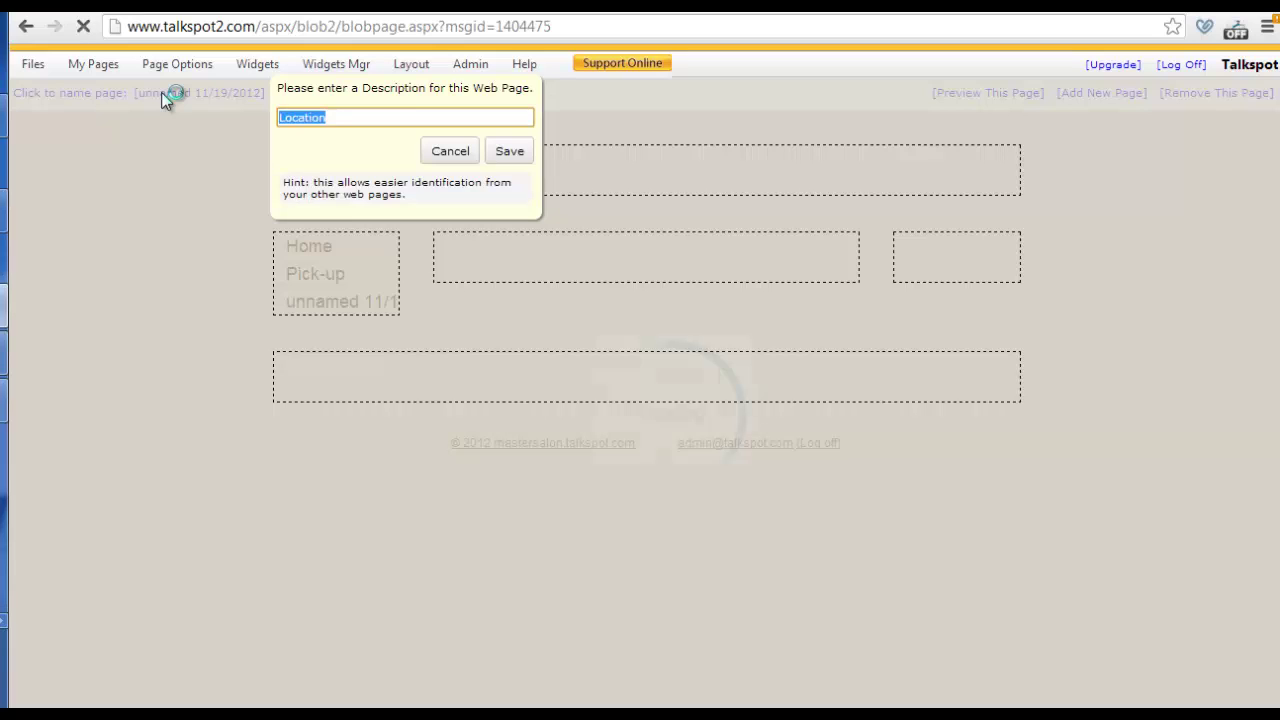
{"action": "left_click", "coordinate": [312, 275]}
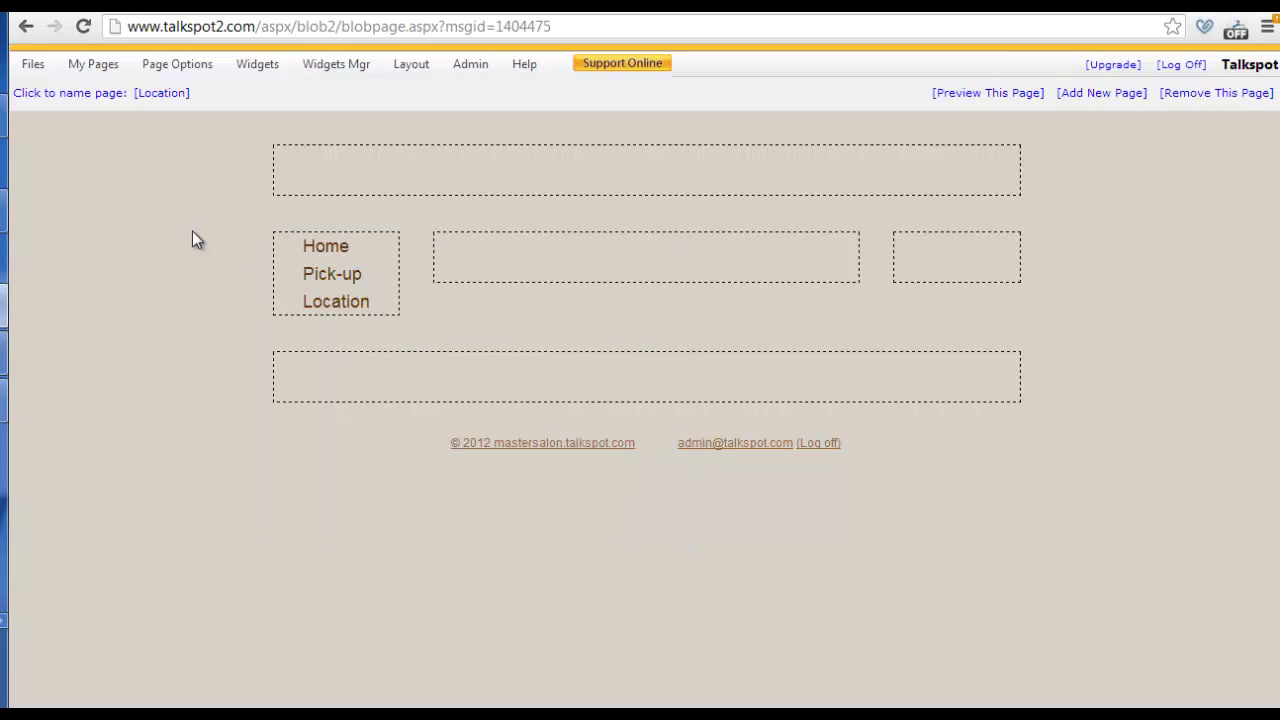
Step: Return to editing the Home page and minimize its green navigation menu so it can be used to navigate the site
{"action": "mouse_move", "coordinate": [306, 246]}
{"action": "mouse_move", "coordinate": [94, 66]}
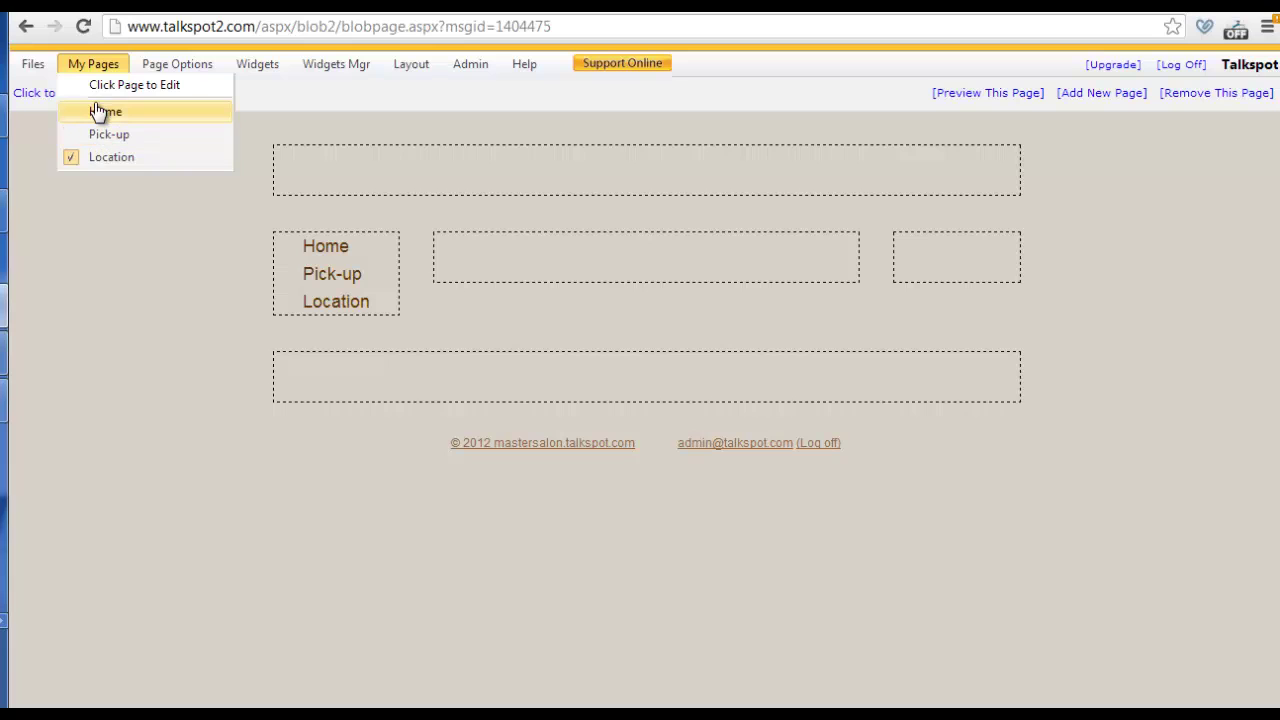
{"action": "left_click", "coordinate": [98, 111]}
{"action": "mouse_move", "coordinate": [380, 380]}
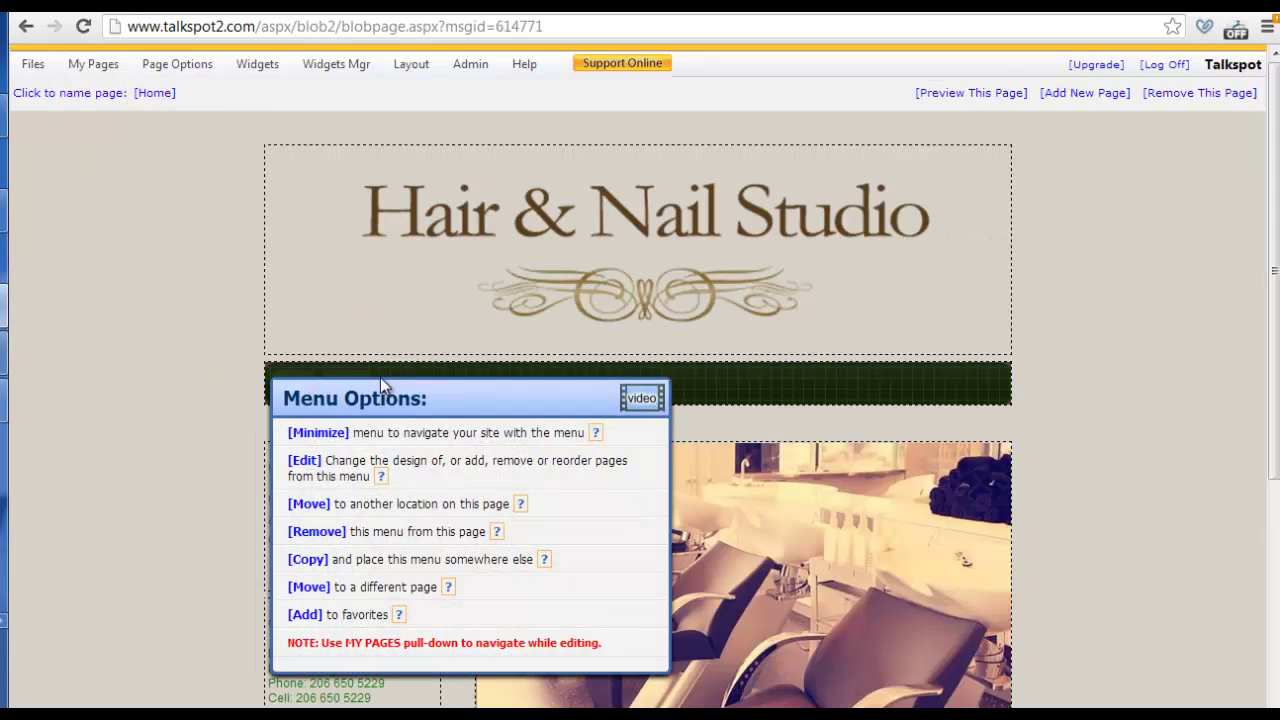
{"action": "left_click", "coordinate": [318, 434]}
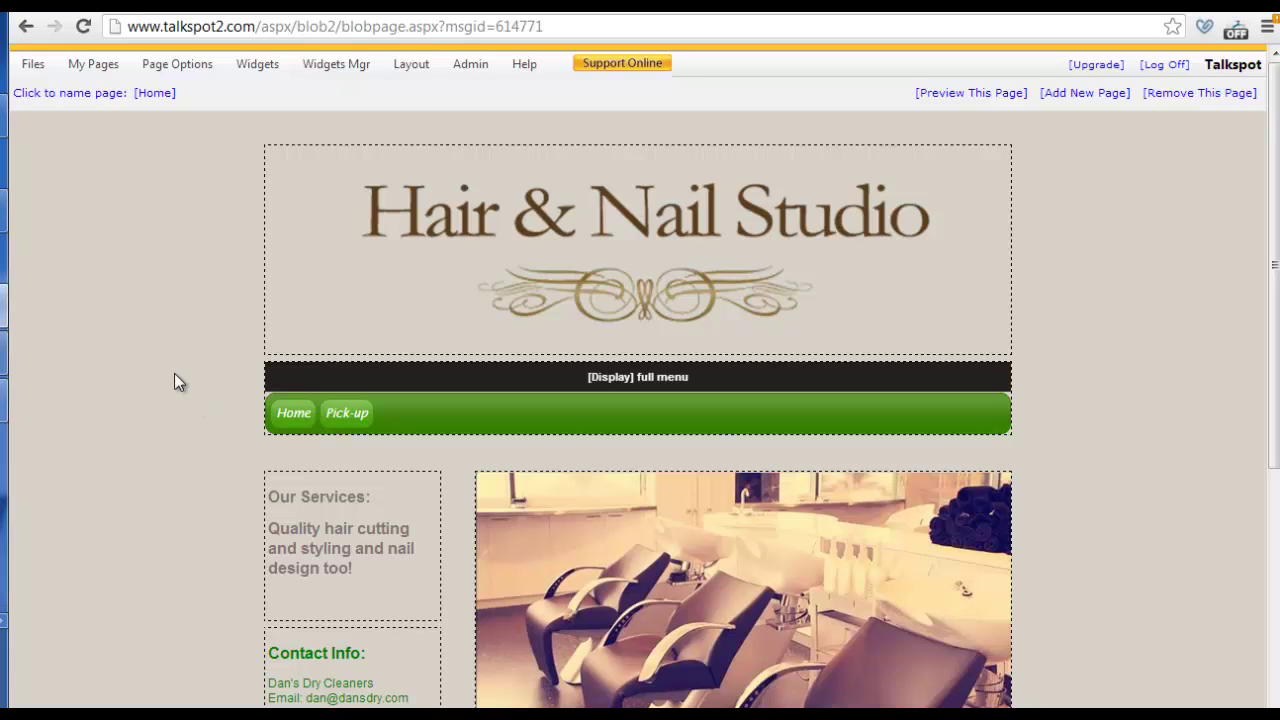